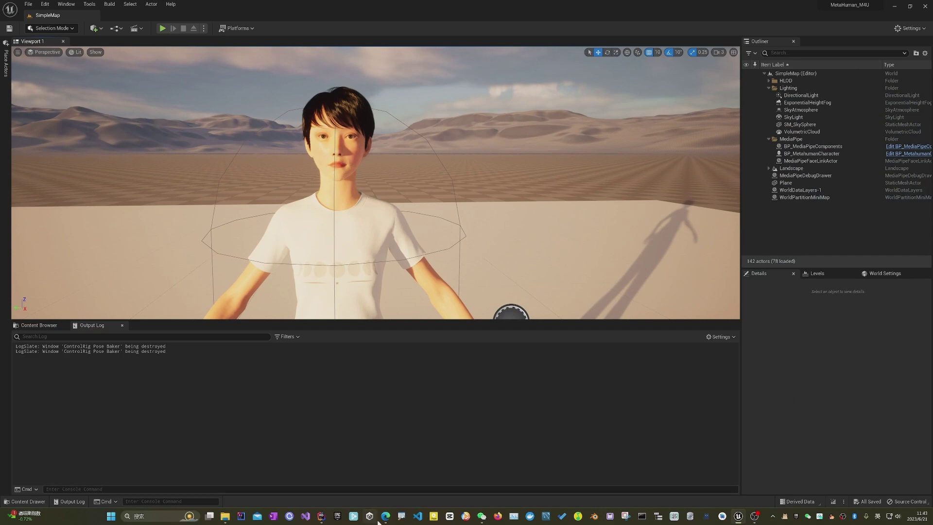
Switch to the browser and review the speech suite's plugin configuration page (配置插件) in the MediaPipe4U documentation
left_click(385, 515)
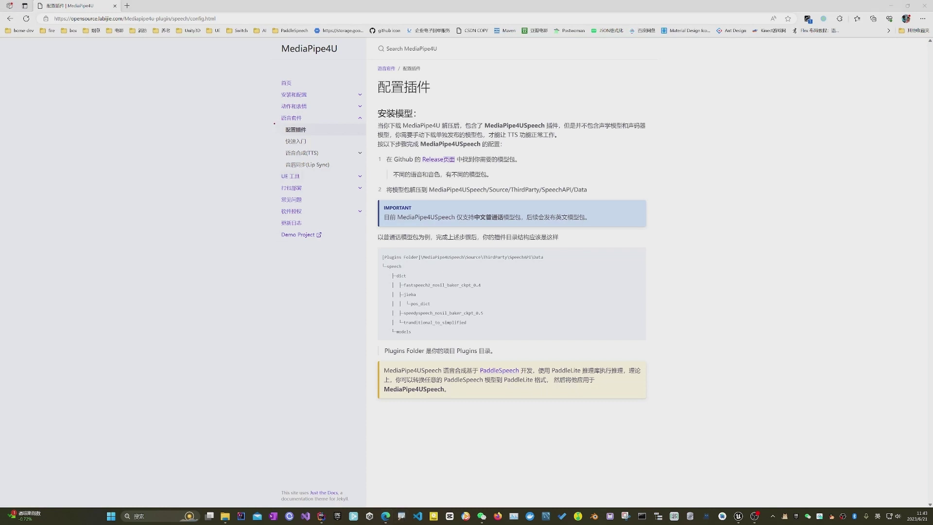
mouse_move(274, 123)
left_mouse_down()
mouse_move(323, 115)
mouse_move(369, 124)
mouse_move(359, 111)
mouse_move(270, 119)
left_mouse_up()
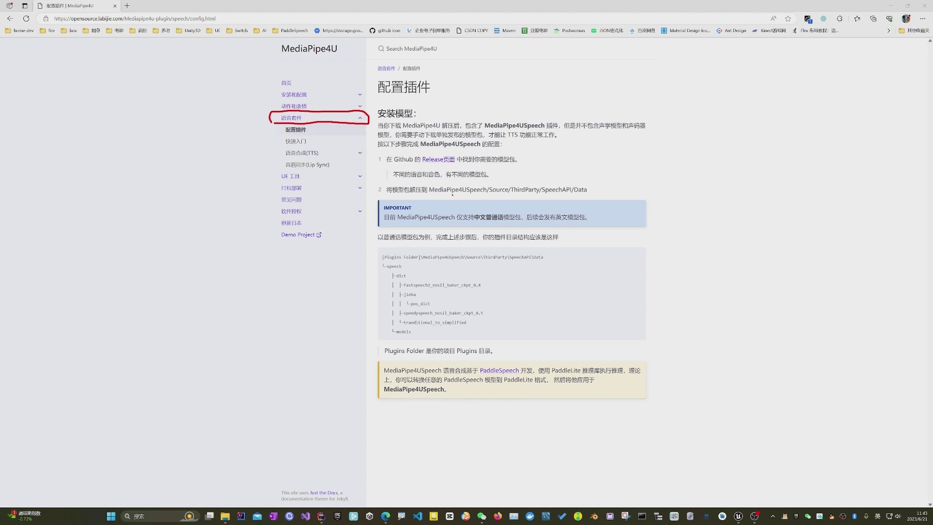
key("Escape")
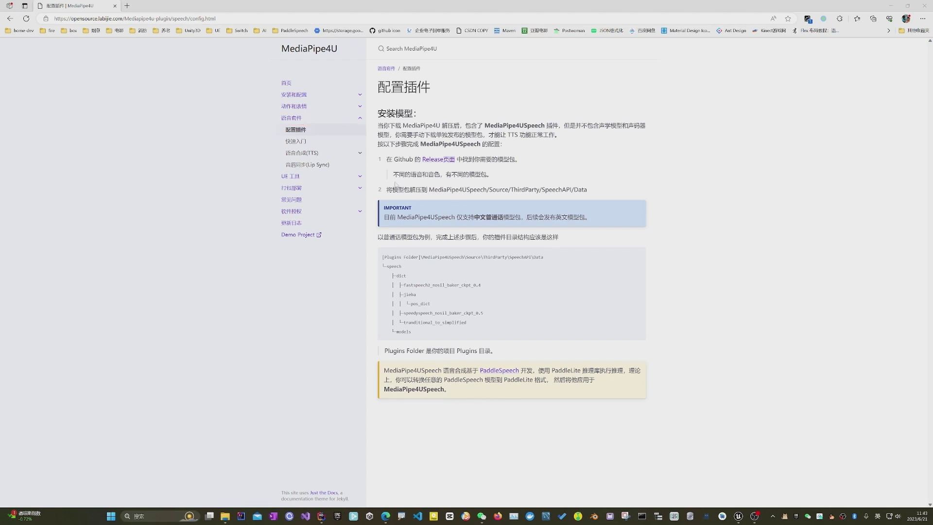
Find the Mediapipe4u-plugin repository on GitHub from a new browser tab and open its Releases page
left_click(127, 5)
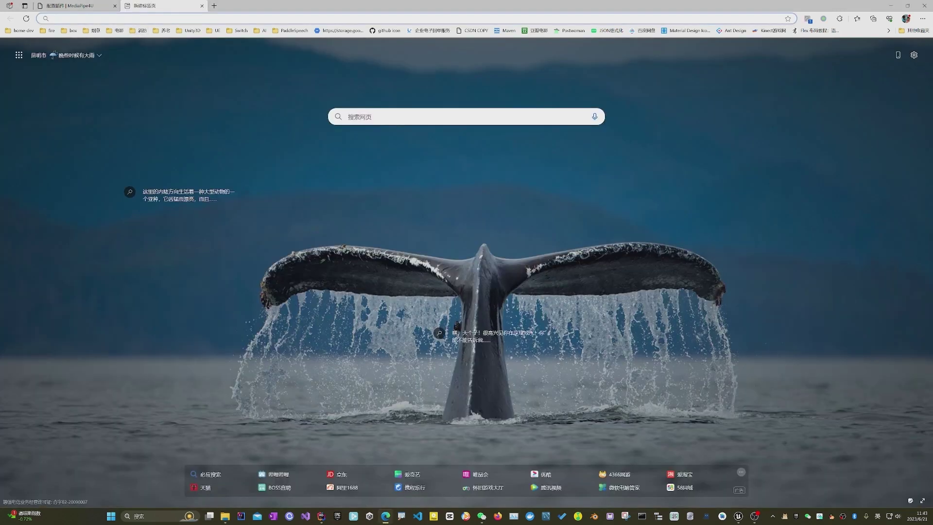
type("mediapi")
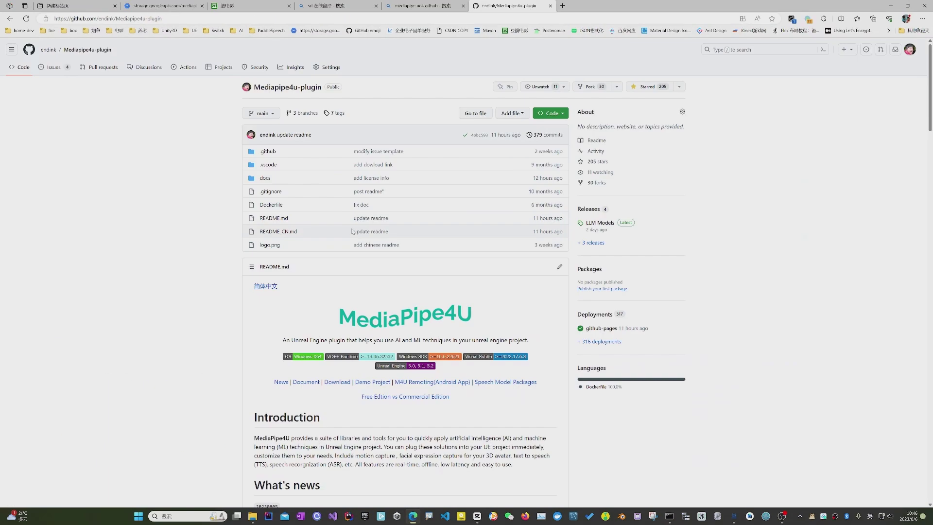
scroll(352, 231, "down", 3)
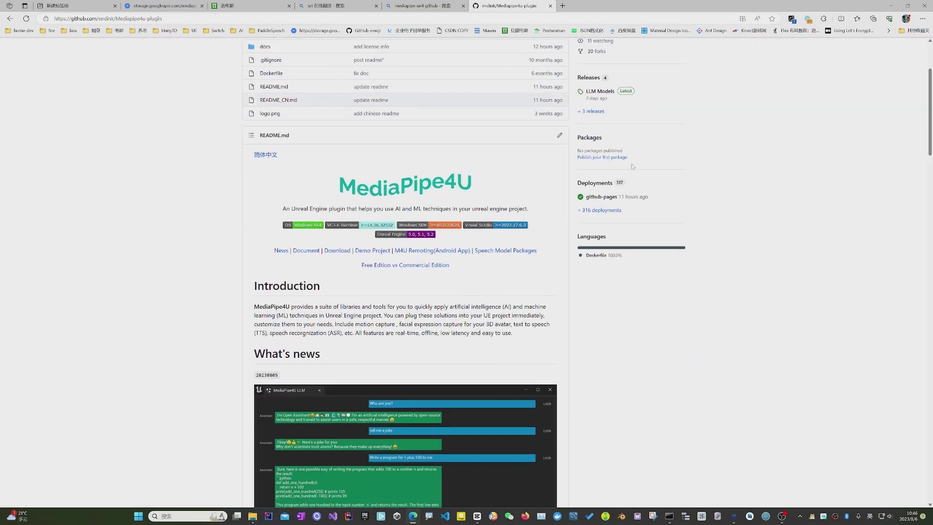
scroll(632, 167, "up", 1)
mouse_move(582, 130)
left_mouse_down()
mouse_move(566, 137)
mouse_move(609, 146)
mouse_move(600, 129)
mouse_move(573, 130)
left_mouse_up()
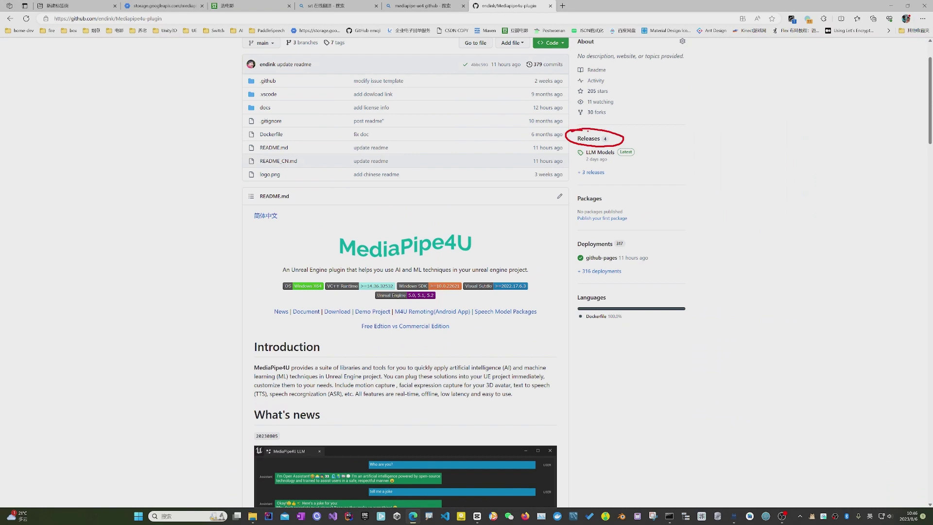
left_click(583, 141)
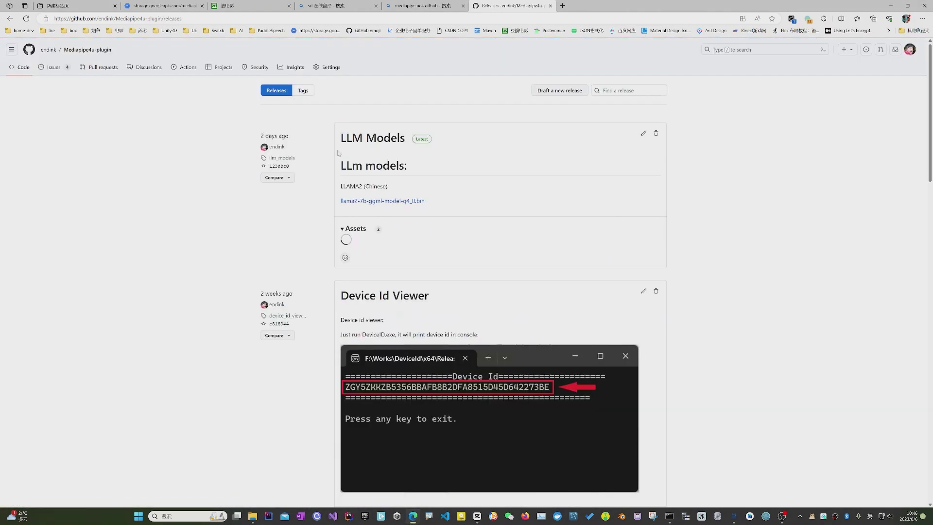
Open the Speech Models release and examine its lists of TTS and ASR model packages
scroll(315, 265, "down", 10)
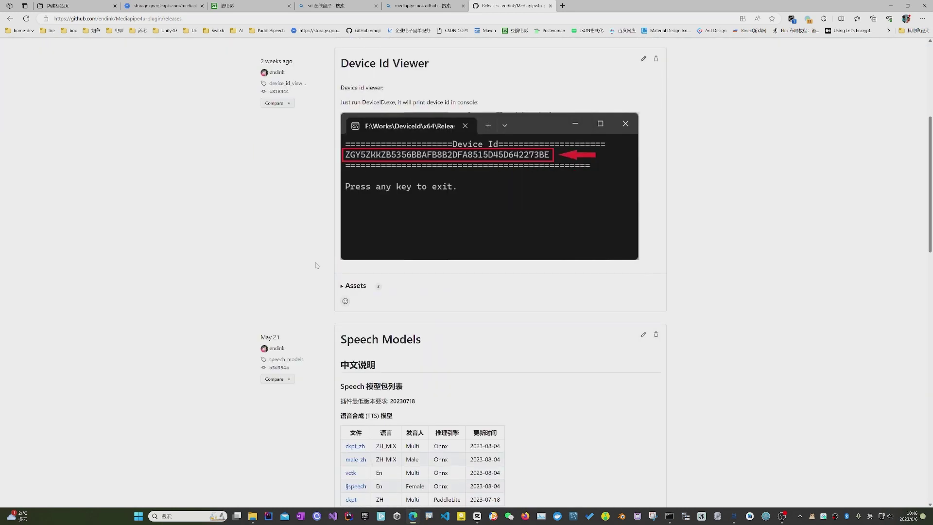
mouse_move(367, 154)
left_mouse_down()
mouse_move(335, 155)
mouse_move(325, 171)
mouse_move(408, 177)
mouse_move(438, 167)
mouse_move(365, 152)
left_mouse_up()
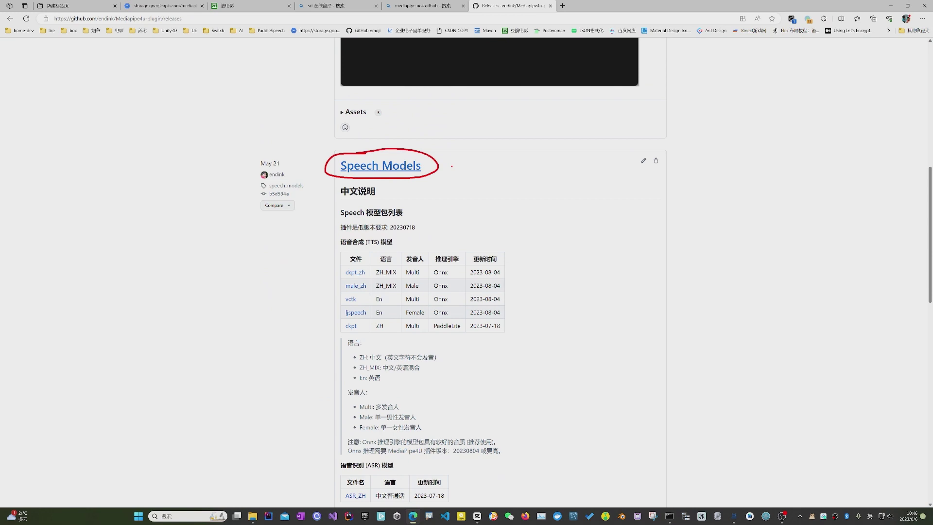
left_click(389, 167)
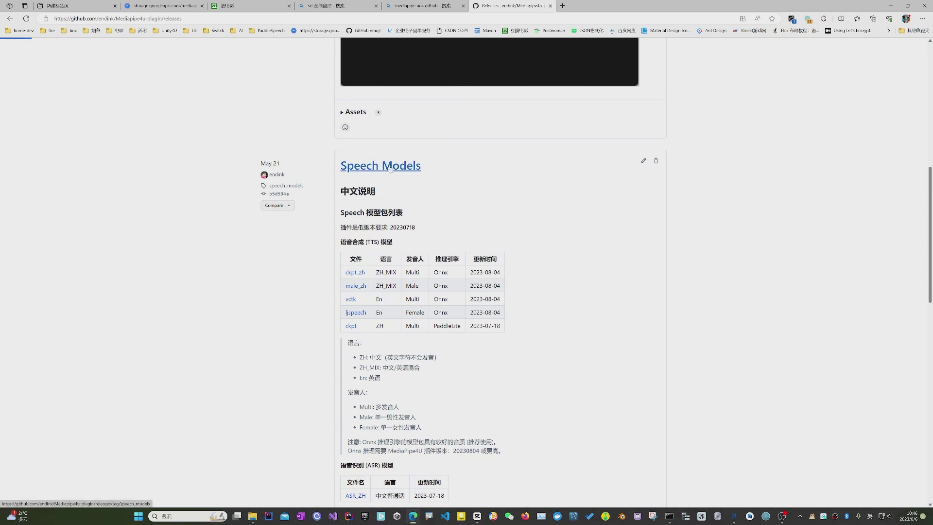
scroll(386, 175, "down", 3)
scroll(365, 178, "up", 1)
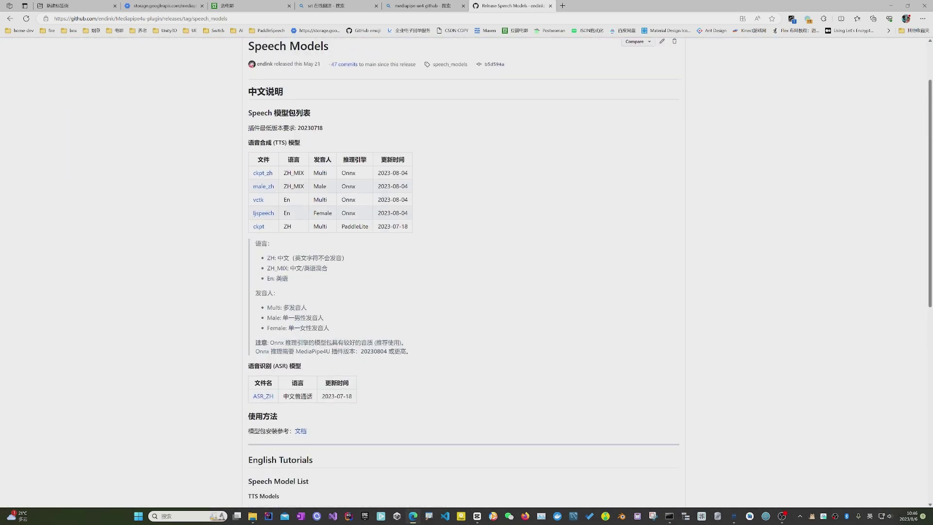
scroll(309, 160, "down", 7)
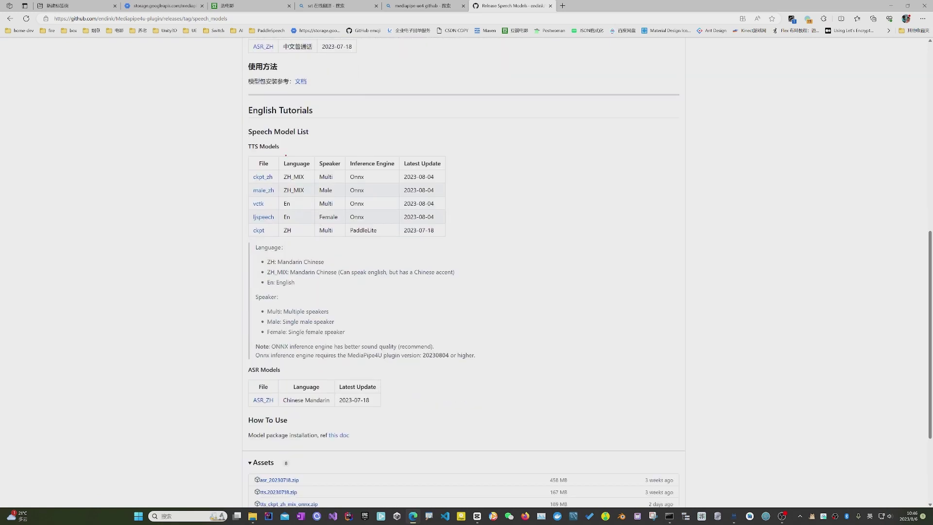
mouse_move(253, 153)
left_mouse_down()
mouse_move(235, 163)
mouse_move(238, 202)
mouse_move(307, 244)
mouse_move(455, 225)
mouse_move(474, 186)
mouse_move(292, 150)
mouse_move(245, 155)
left_mouse_up()
Switch to Unreal Editor, open the Project Settings maximized and show the MediaPipe4U Speech plugin settings
left_click(66, 4)
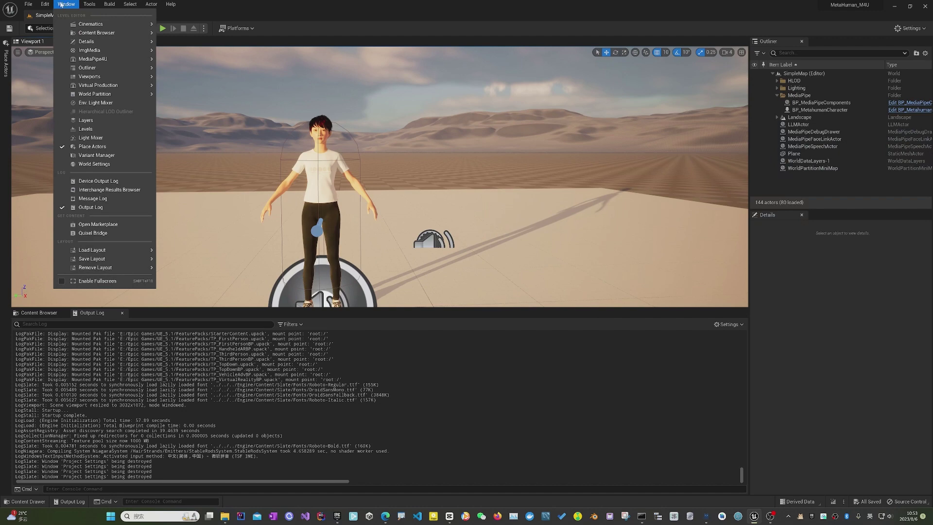
mouse_move(45, 4)
left_click(62, 115)
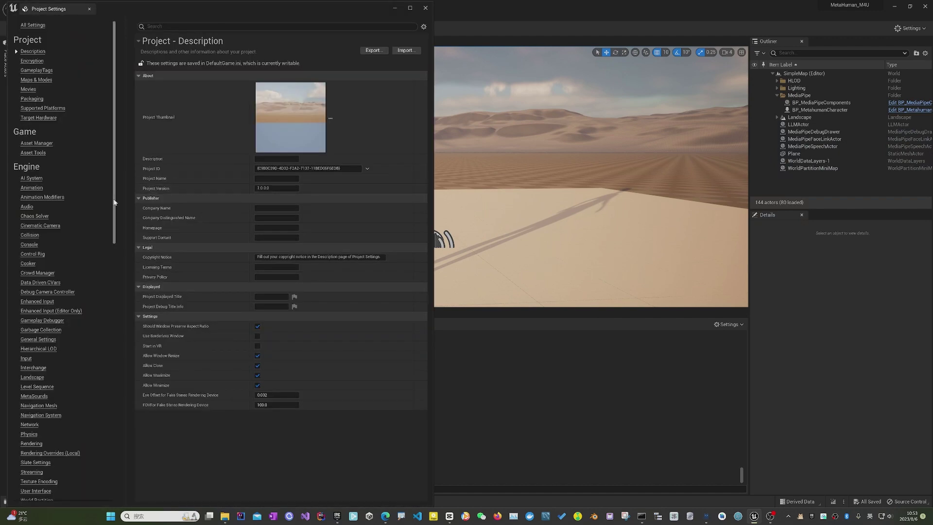
double_click(377, 13)
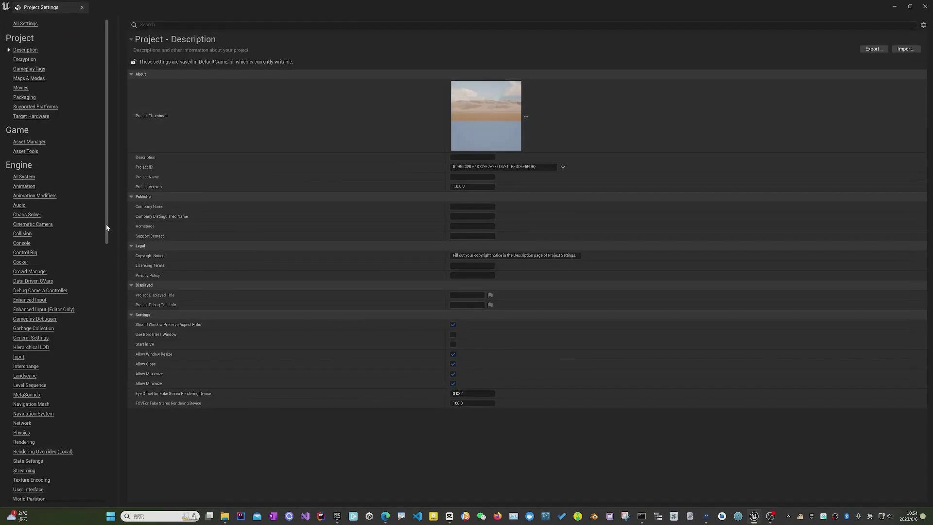
left_click_drag(106, 227, 103, 488)
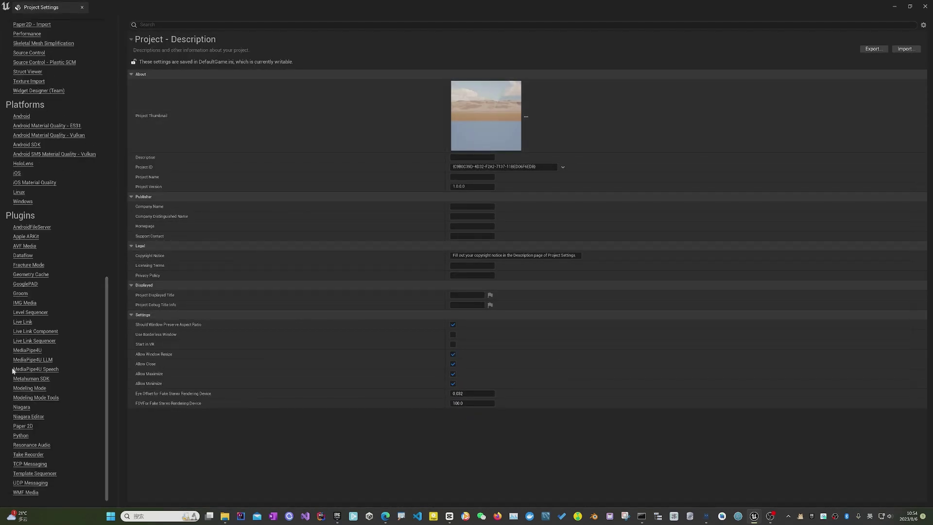
mouse_move(9, 366)
left_mouse_down()
mouse_move(69, 367)
mouse_move(10, 365)
left_mouse_up()
left_click(36, 369)
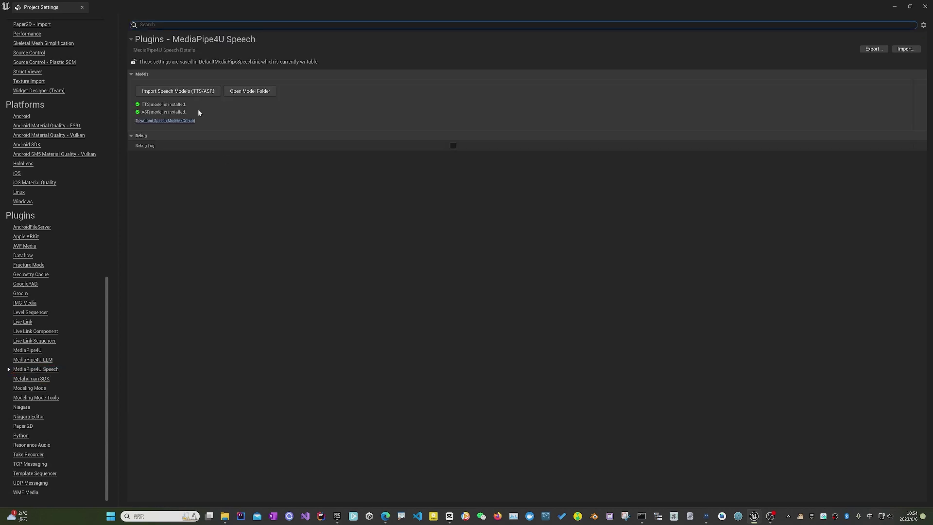
Start importing a speech model and browse to the 3D_Works/UE/MediaPipe4U folder
left_click_drag(153, 82, 142, 84)
left_click(193, 93)
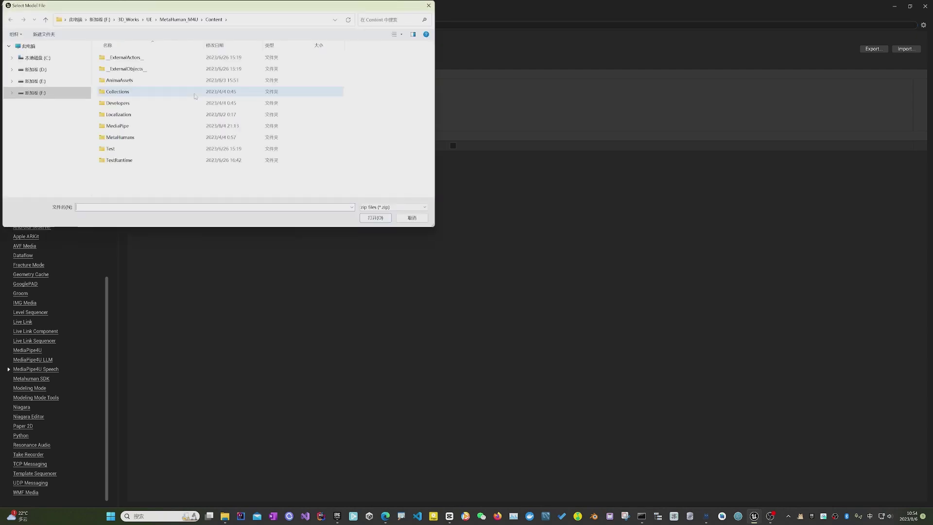
left_click_drag(185, 6, 357, 136)
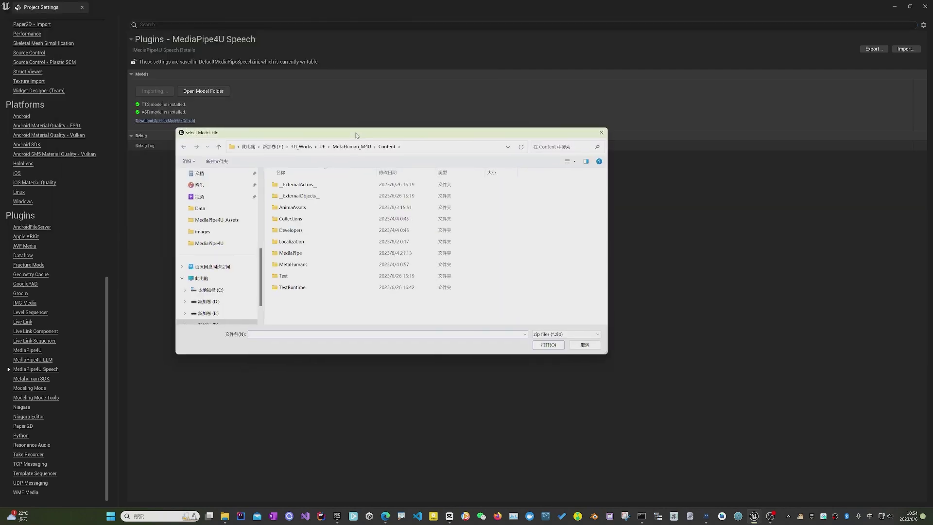
left_click(301, 146)
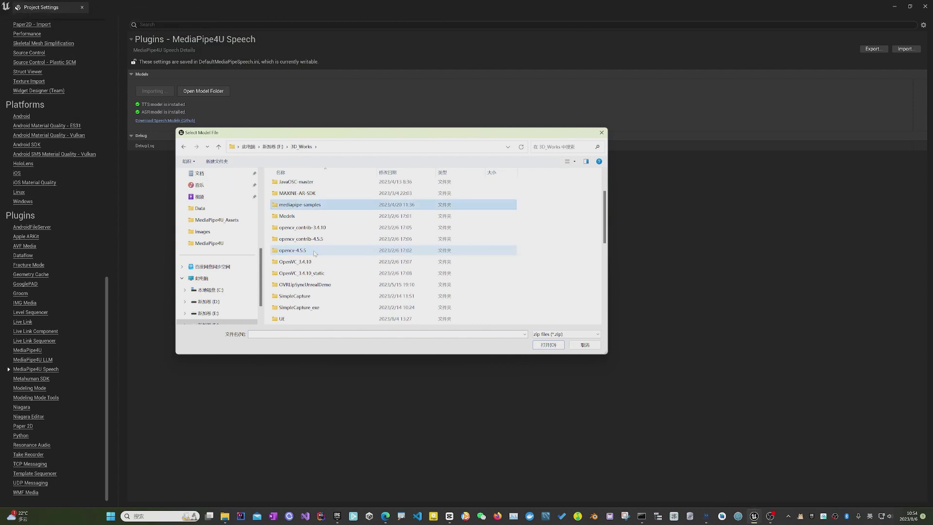
double_click(287, 319)
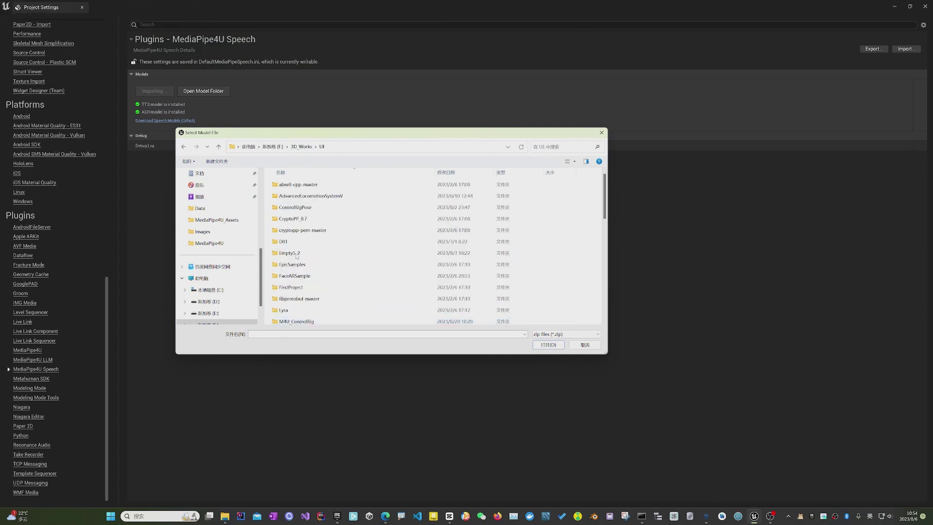
key("Down")
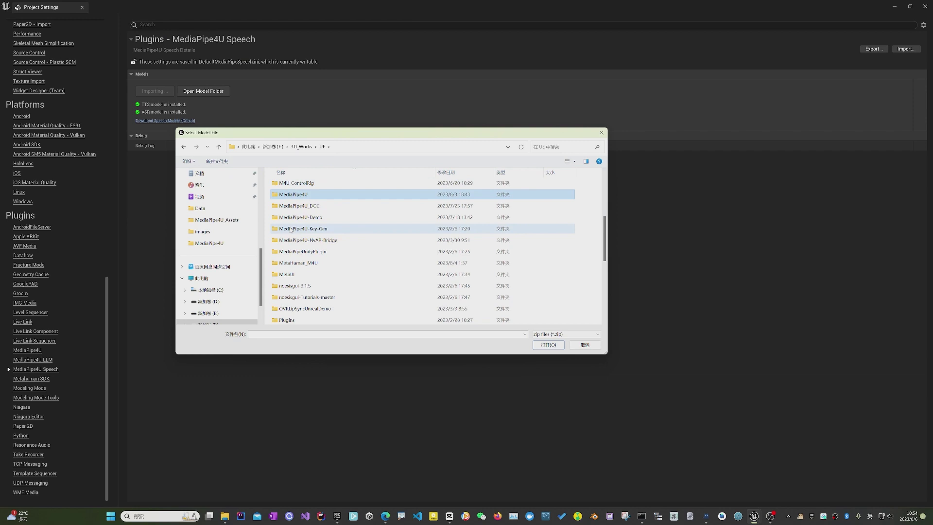
key("Return")
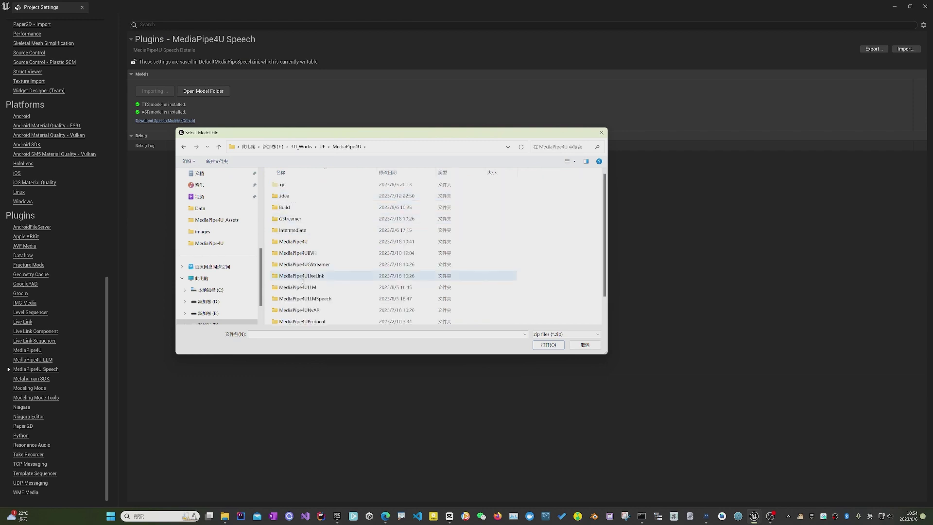
Browse on to the MediaPipe4USpeech/Source/ThirdParty/SpeechAPI/Data folder that holds the model packages
double_click(299, 309)
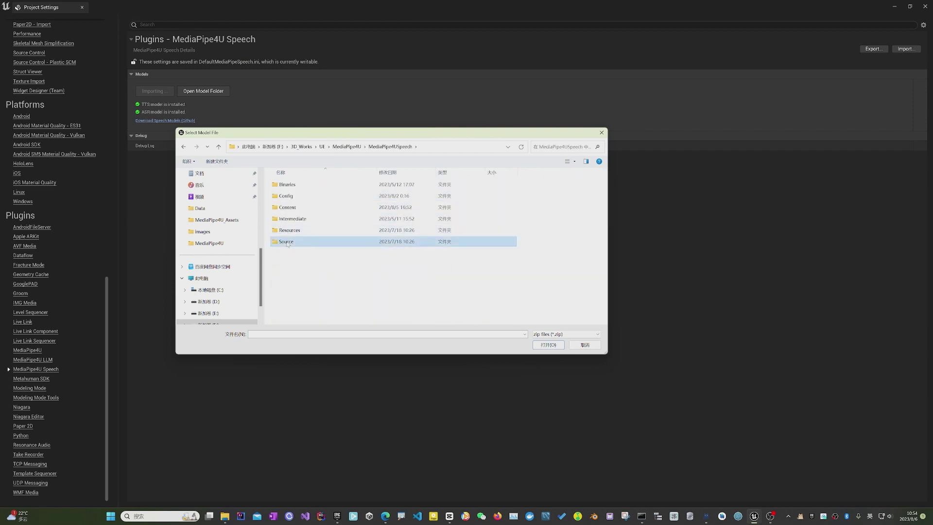
double_click(287, 242)
double_click(293, 218)
left_click(295, 197)
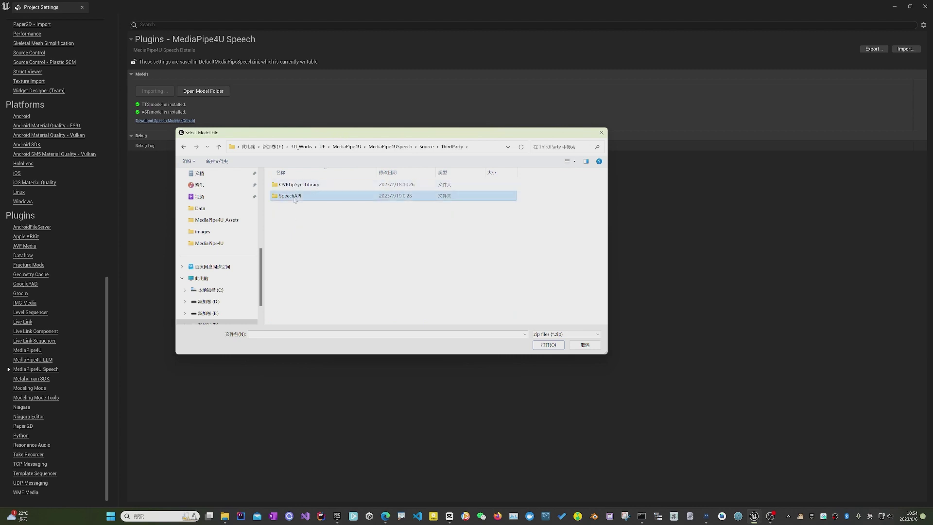
double_click(294, 197)
double_click(289, 185)
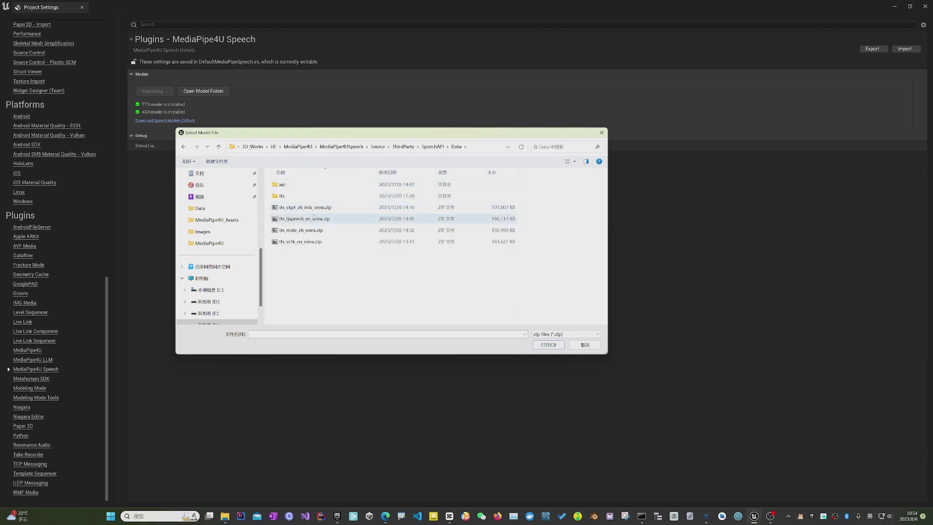
Import tts_vctk_en_onnx.zip, agreeing to replace the existing TTS model, and close the Project Settings
mouse_move(277, 202)
left_mouse_down()
mouse_move(266, 219)
mouse_move(299, 256)
mouse_move(331, 202)
mouse_move(274, 198)
left_mouse_up()
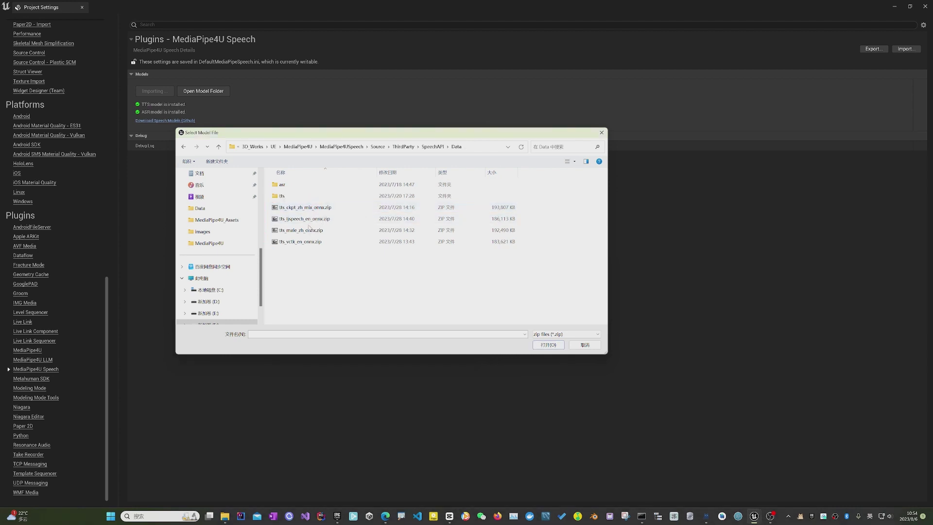
double_click(313, 242)
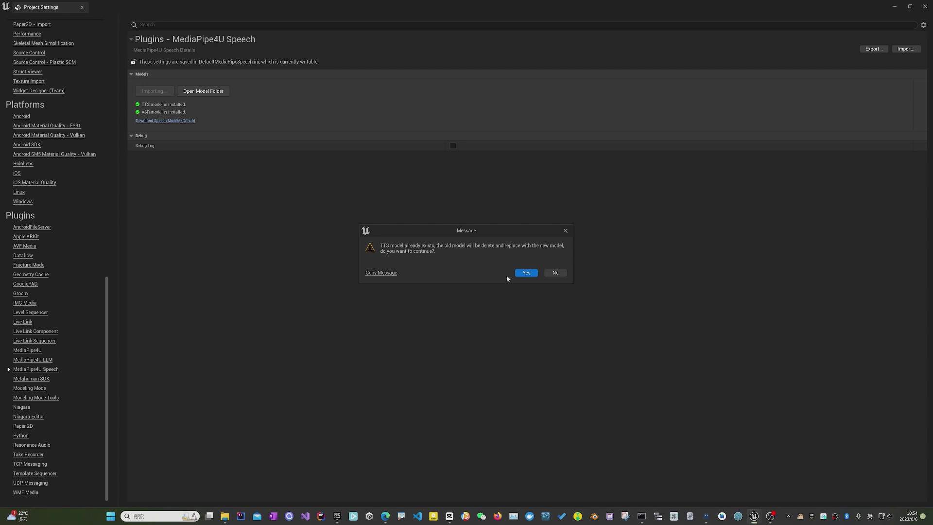
left_click(525, 273)
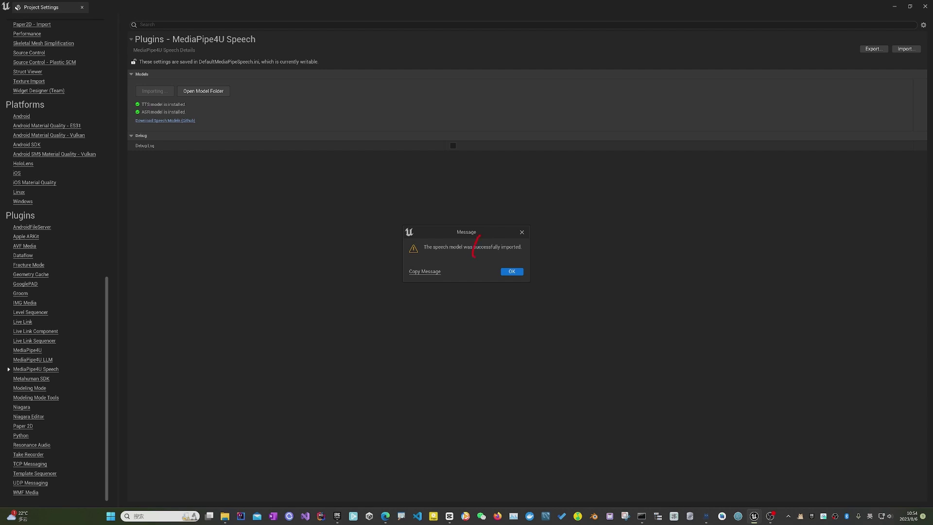
mouse_move(474, 256)
left_mouse_down()
mouse_move(505, 256)
mouse_move(478, 237)
left_mouse_up()
left_click(511, 272)
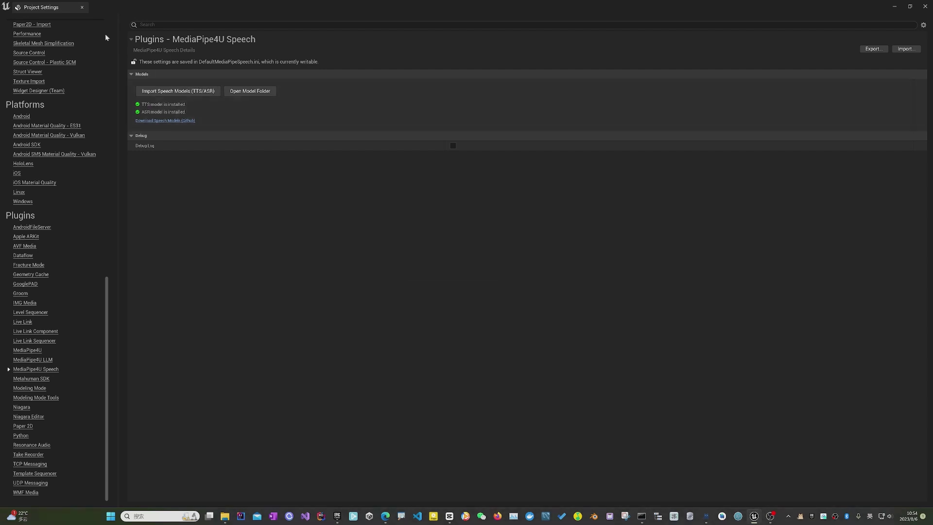
left_click(82, 8)
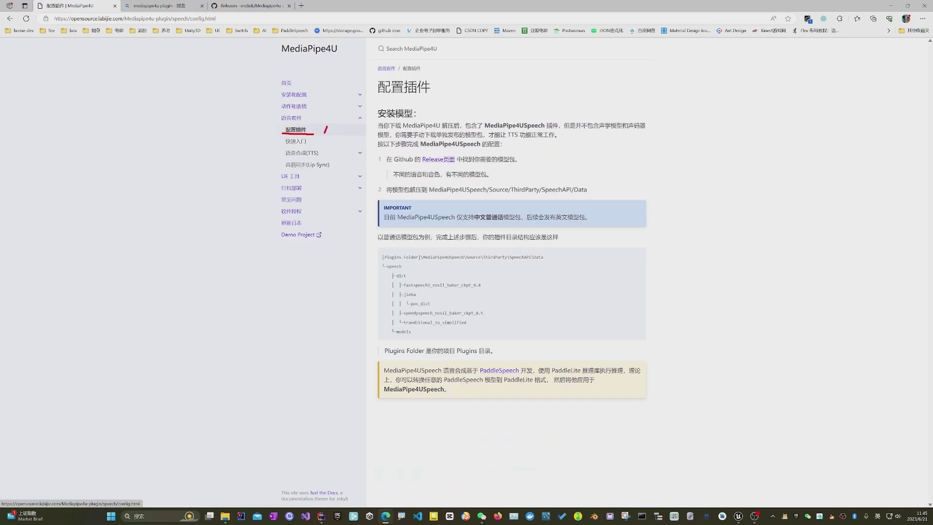
Open the speech suite's quick start page (快速入门) in the browser documentation and review its list of setup steps
left_click_drag(285, 149, 354, 148)
key("Escape")
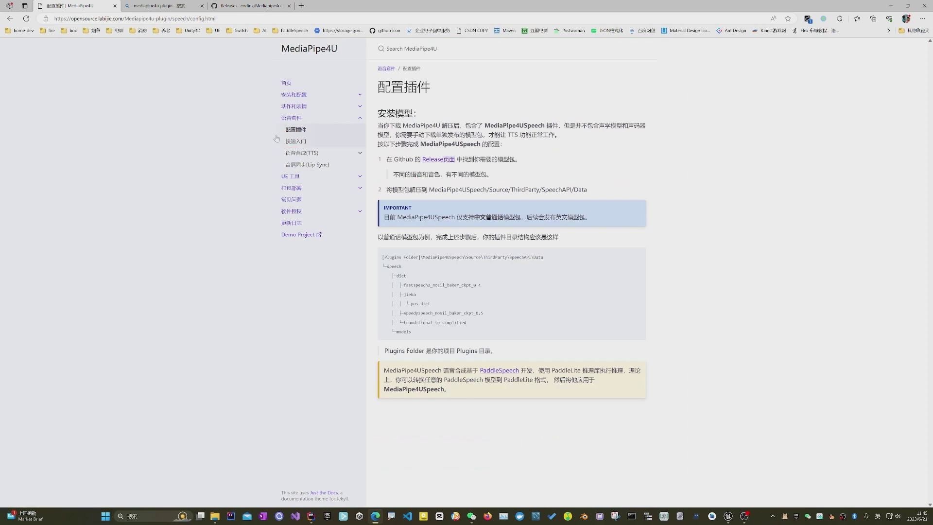
left_click(295, 141)
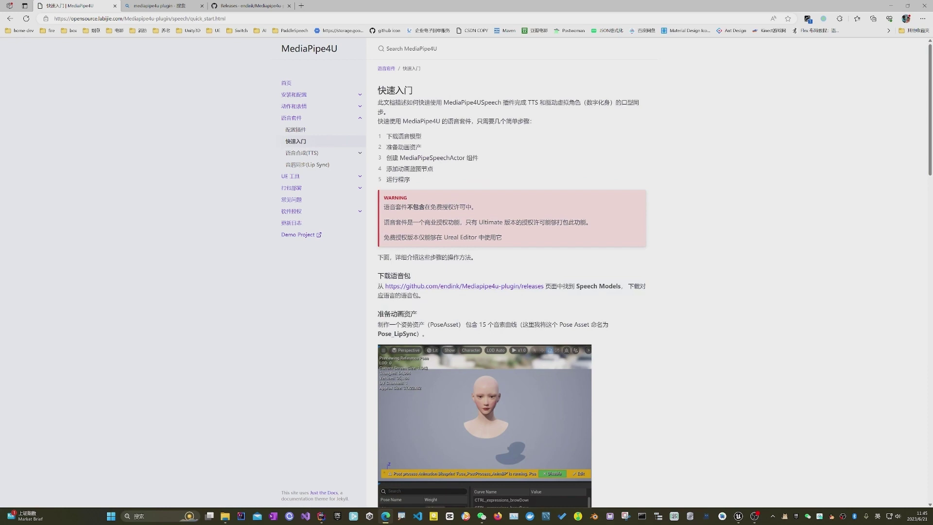
mouse_move(388, 125)
left_mouse_down()
mouse_move(365, 142)
mouse_move(377, 181)
mouse_move(481, 172)
mouse_move(489, 149)
mouse_move(391, 130)
left_mouse_up()
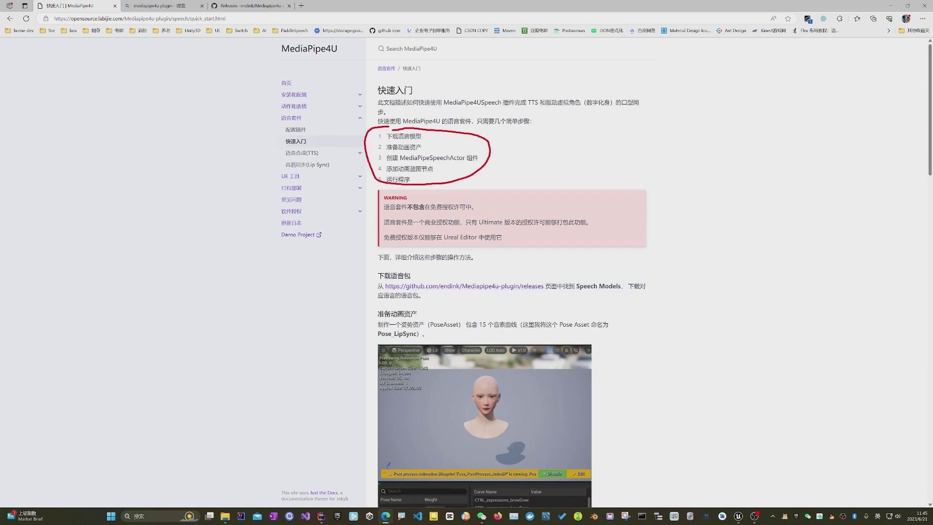
Open the documentation's Lip Sync page and study the OVRLipSync viseme reference table in its appendix
key("Escape")
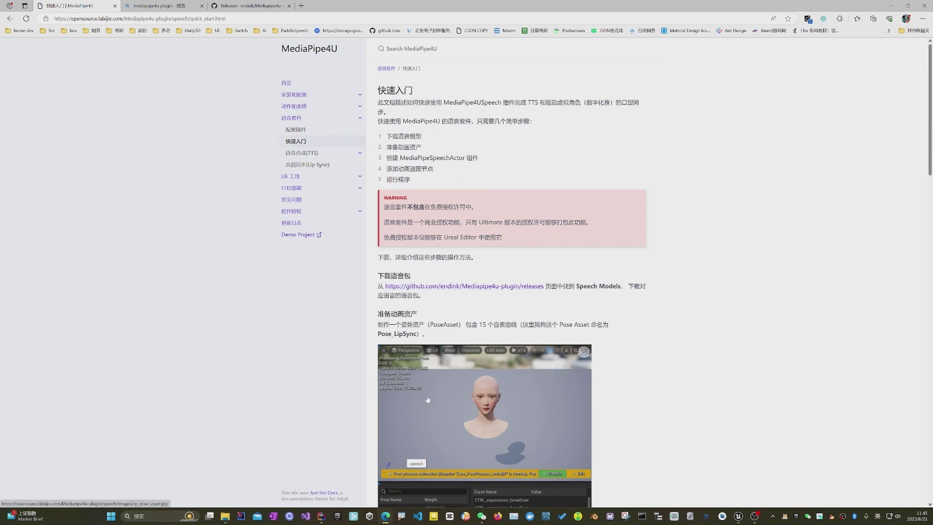
scroll(428, 399, "down", 3)
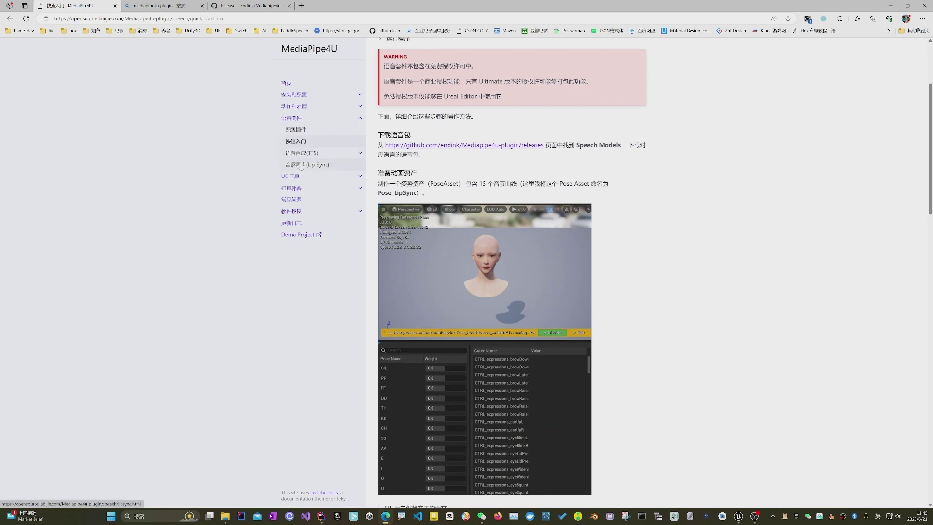
left_click(301, 165)
scroll(458, 329, "down", 15)
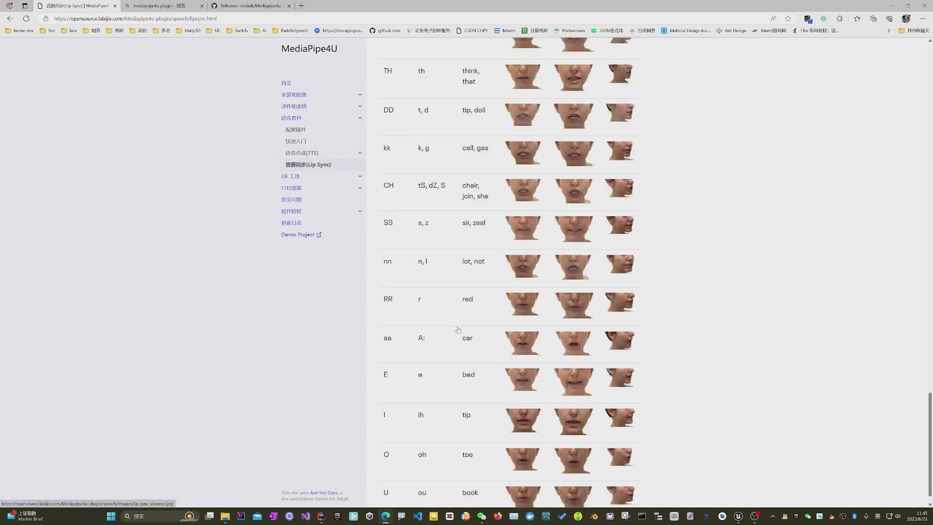
scroll(458, 329, "up", 6)
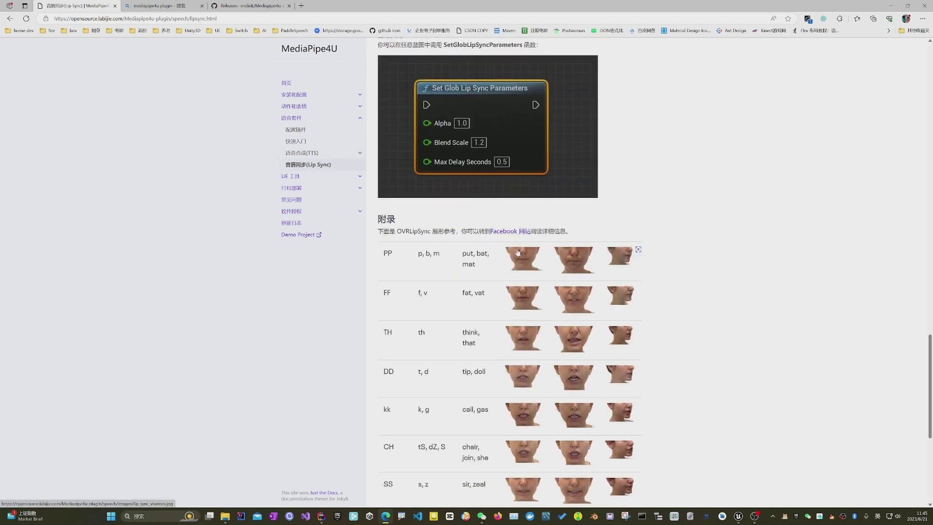
scroll(494, 265, "down", 1)
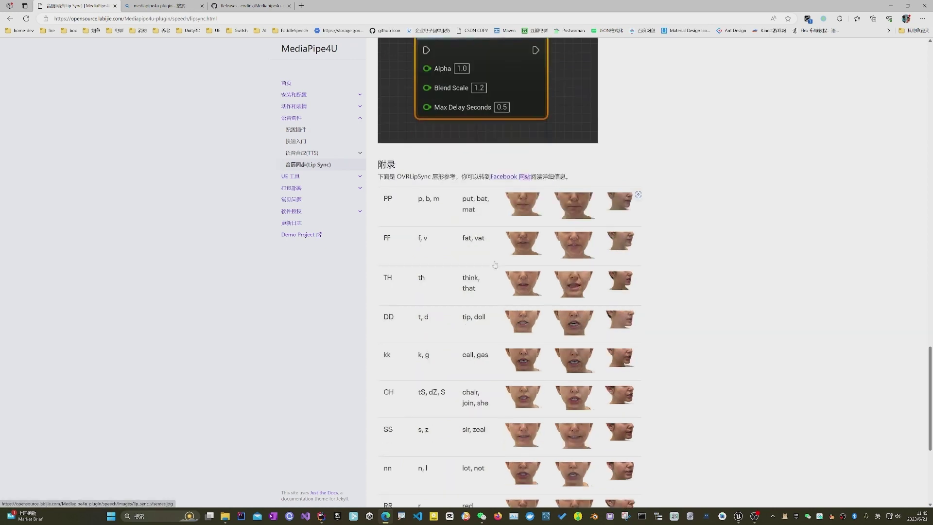
scroll(500, 260, "up", 2)
scroll(515, 256, "down", 2)
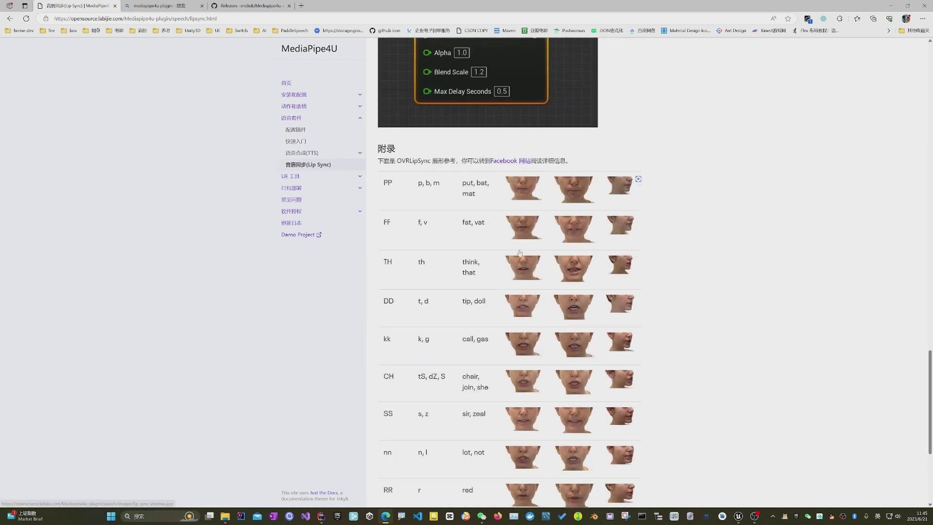
scroll(515, 258, "down", 3)
scroll(500, 272, "up", 5)
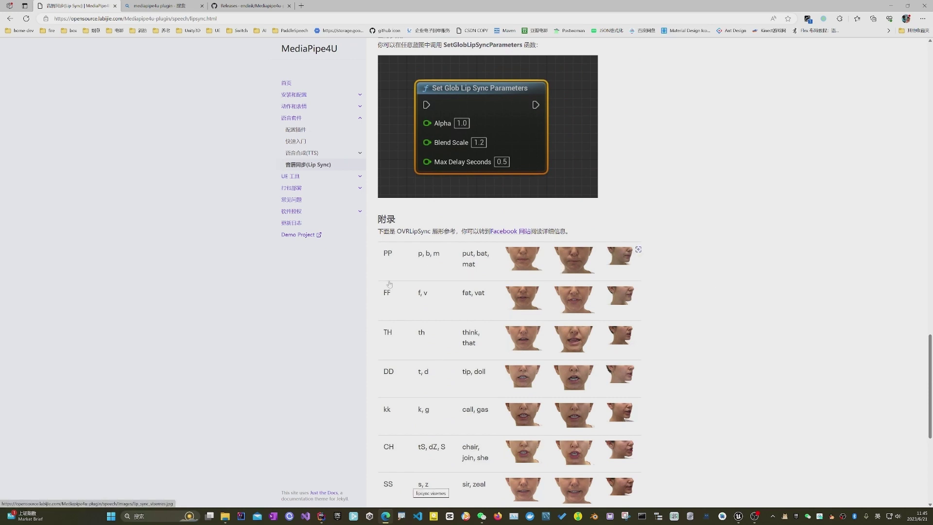
left_click_drag(377, 268, 450, 272)
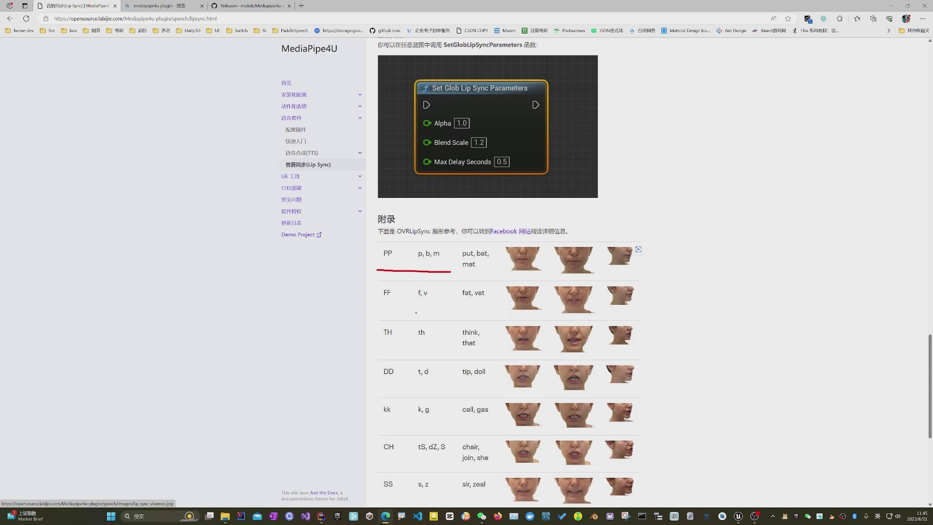
key("Escape")
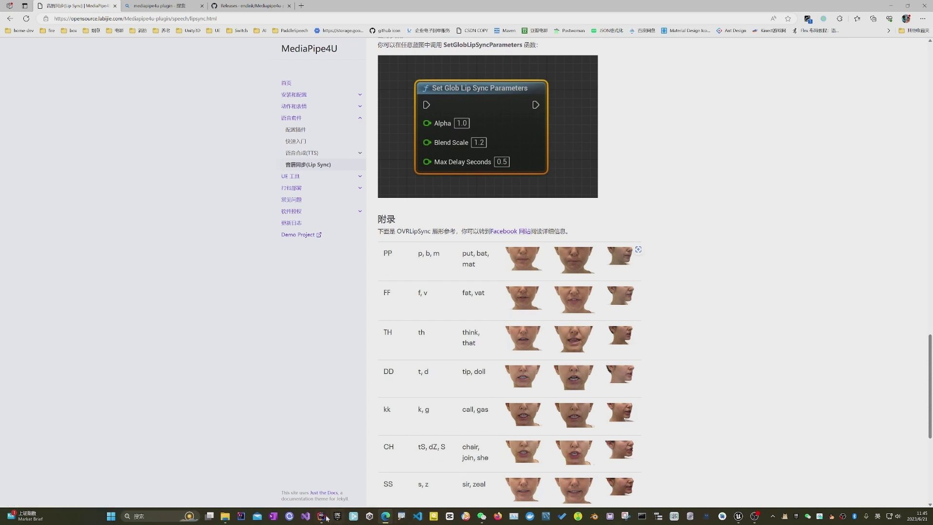
Switch to Unreal Editor and open the content folder MetaHumans/Common/Common/PoseLibrary/Face/Visemes
left_click(738, 516)
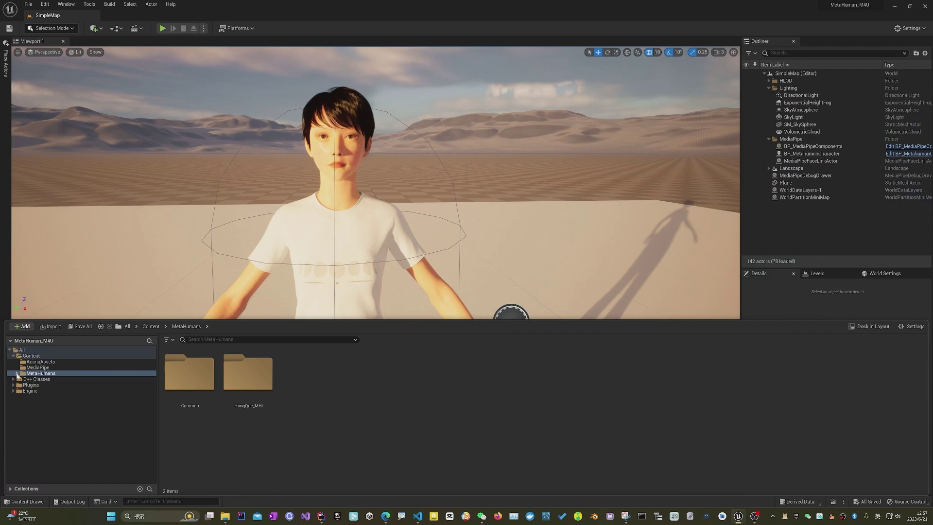
left_click(17, 373)
left_click(20, 379)
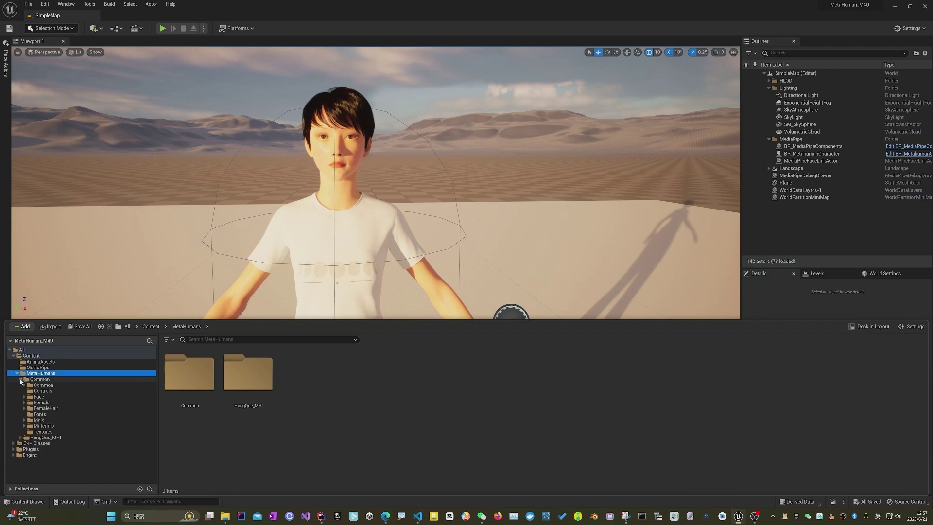
left_click(24, 385)
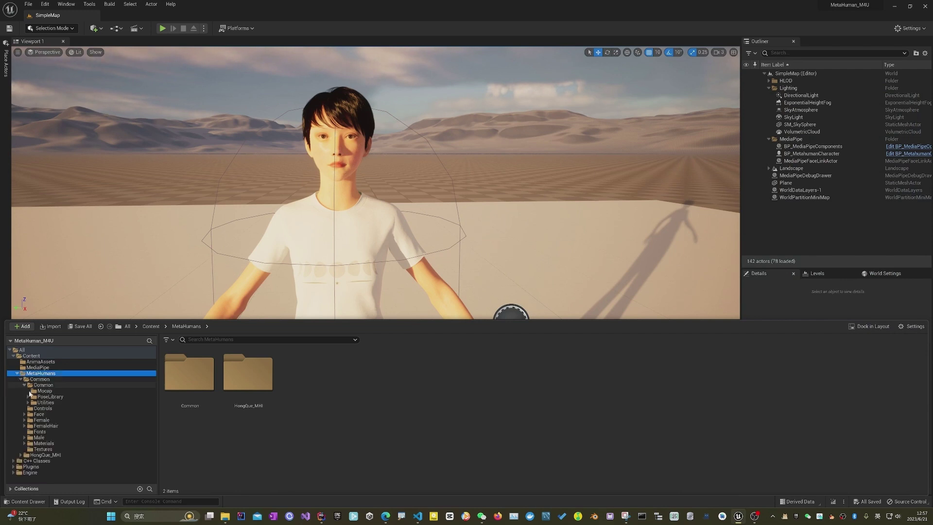
left_click(28, 397)
left_click(31, 402)
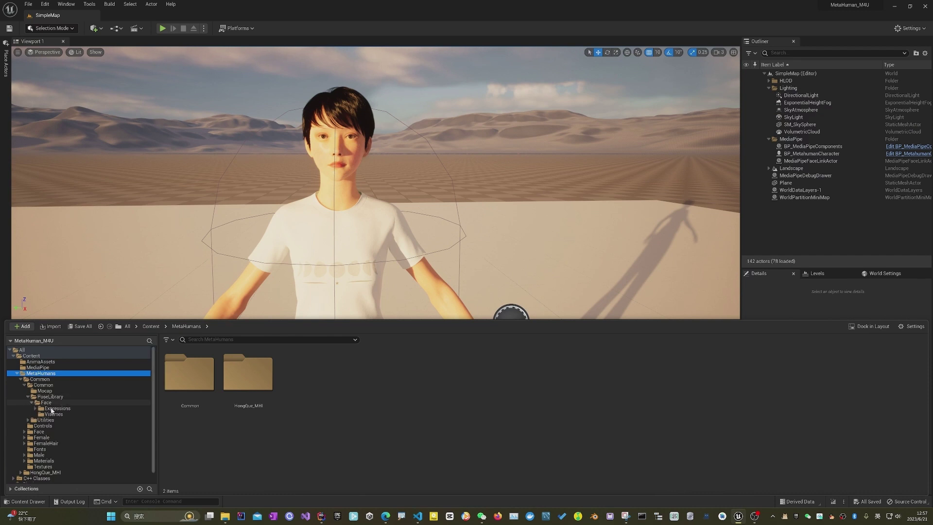
left_click(53, 414)
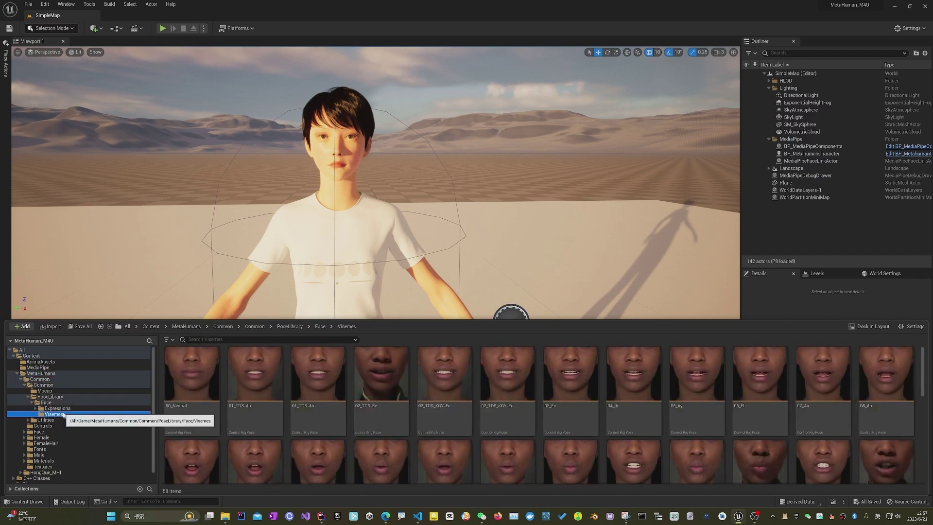
mouse_move(36, 412)
left_mouse_down()
mouse_move(69, 422)
mouse_move(72, 412)
mouse_move(46, 409)
left_mouse_up()
key("Escape")
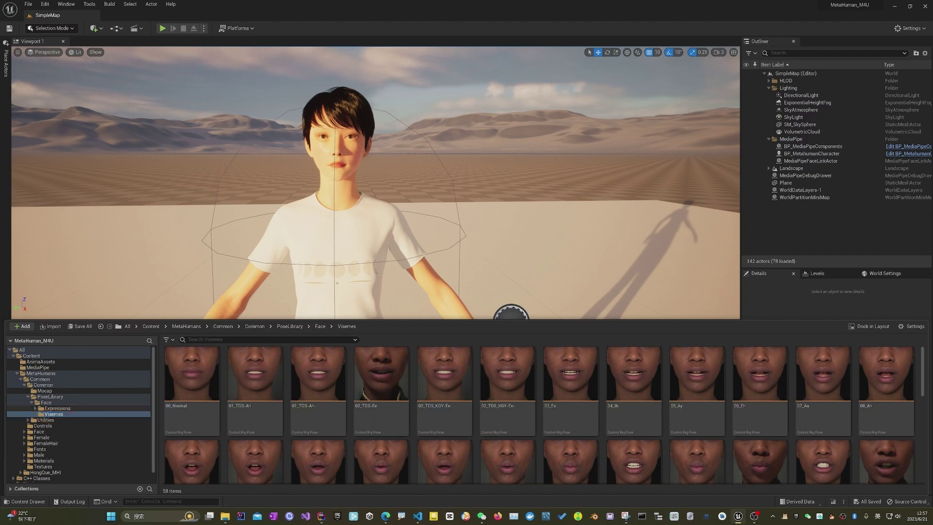
left_click_drag(70, 411, 48, 421)
key("Escape")
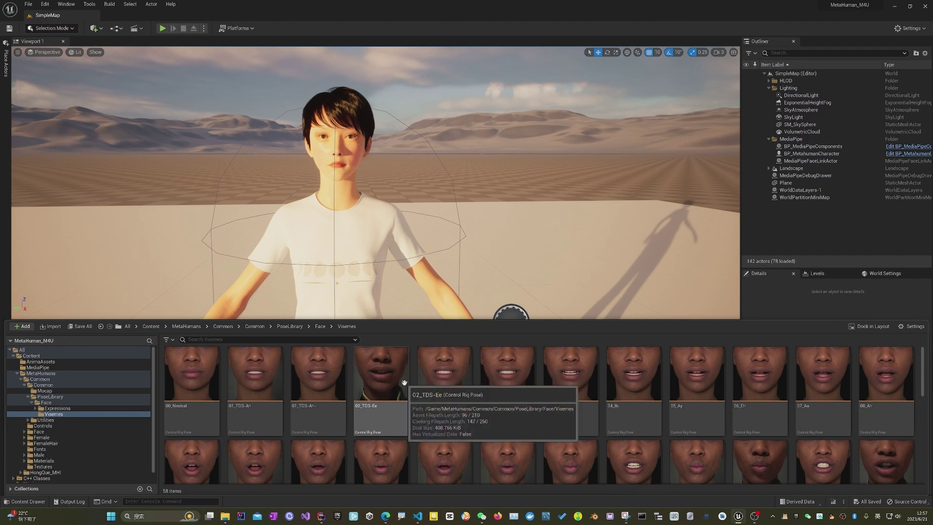
Look through the viseme control rig poses in the Visemes folder at different thumbnail sizes
scroll(404, 383, "down", 2, "ctrl")
scroll(407, 416, "down", 1)
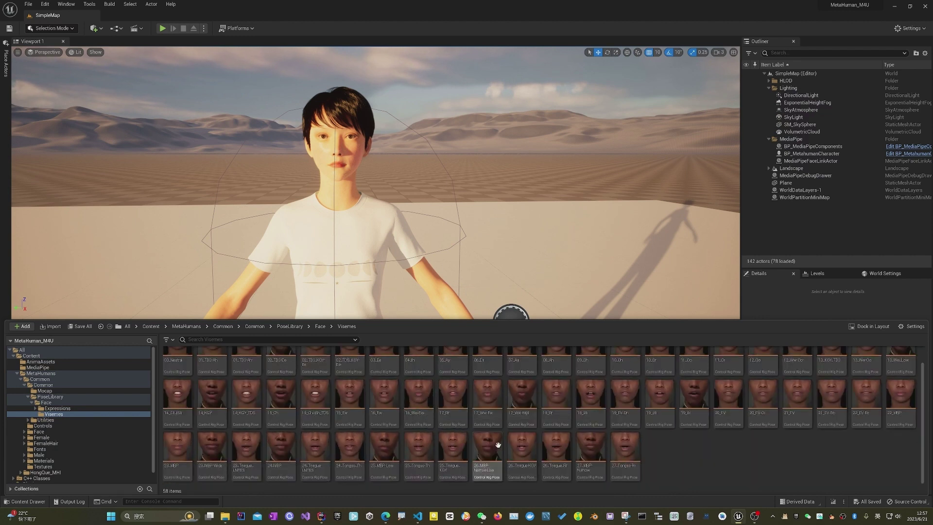
scroll(498, 445, "up", 1)
scroll(454, 400, "up", 2, "ctrl")
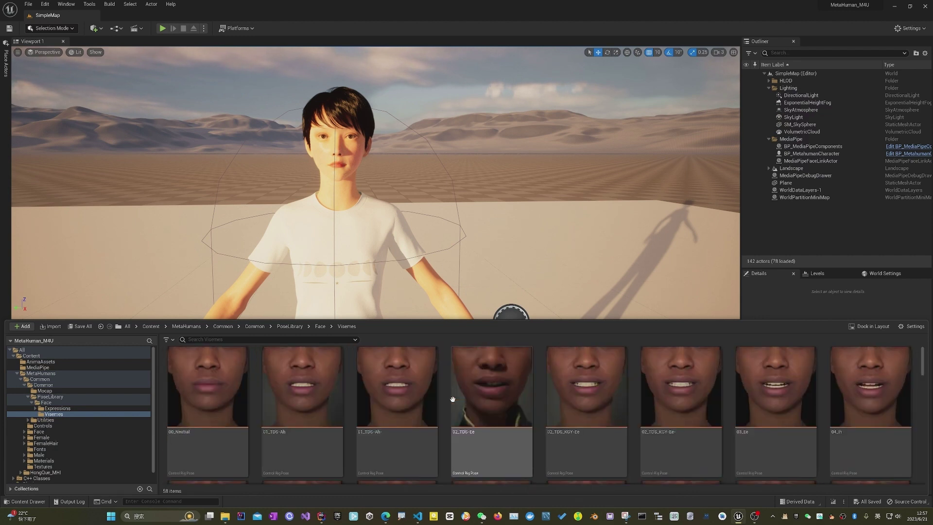
scroll(452, 399, "down", 2, "ctrl")
scroll(430, 418, "down", 1)
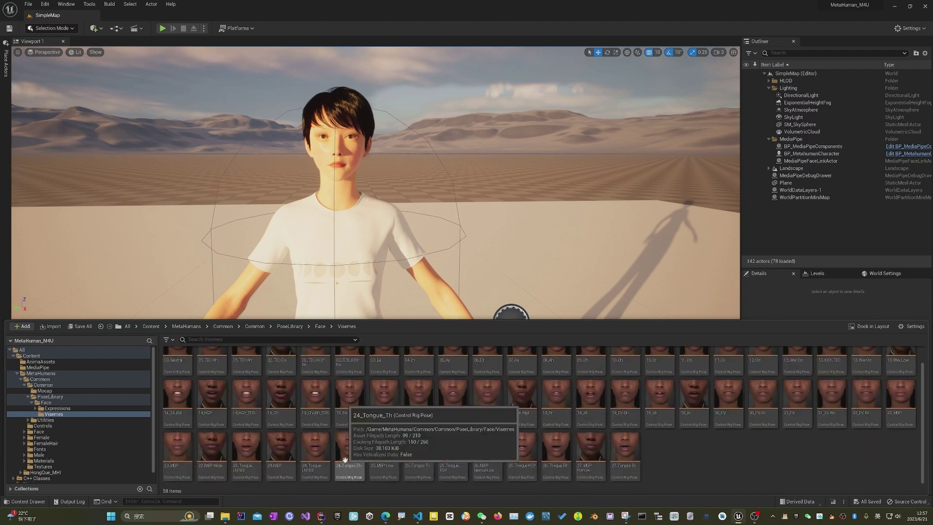
scroll(345, 459, "up", 1, "ctrl")
scroll(389, 457, "down", 5)
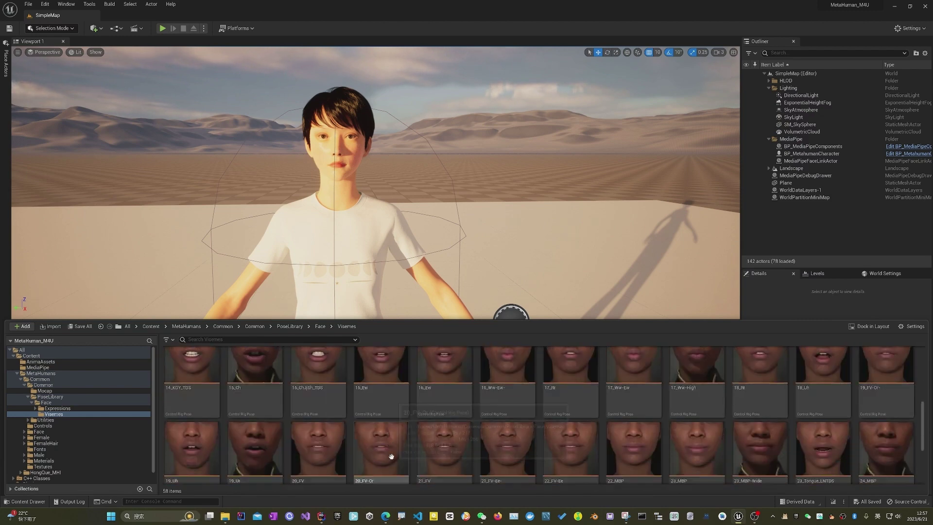
scroll(391, 456, "down", 1)
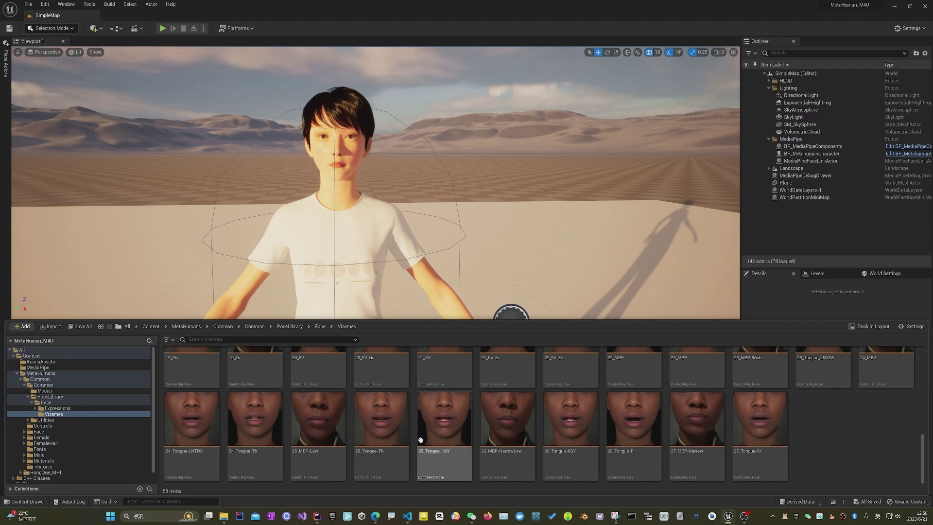
Open MediaPipe4U's ControlRig Pose Baker and move its window toward the middle of the screen
left_click(92, 5)
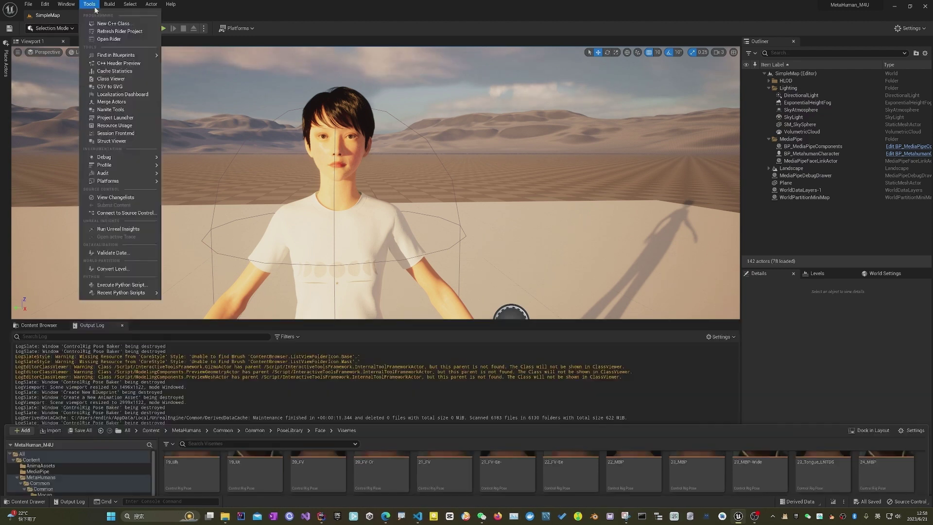
mouse_move(110, 5)
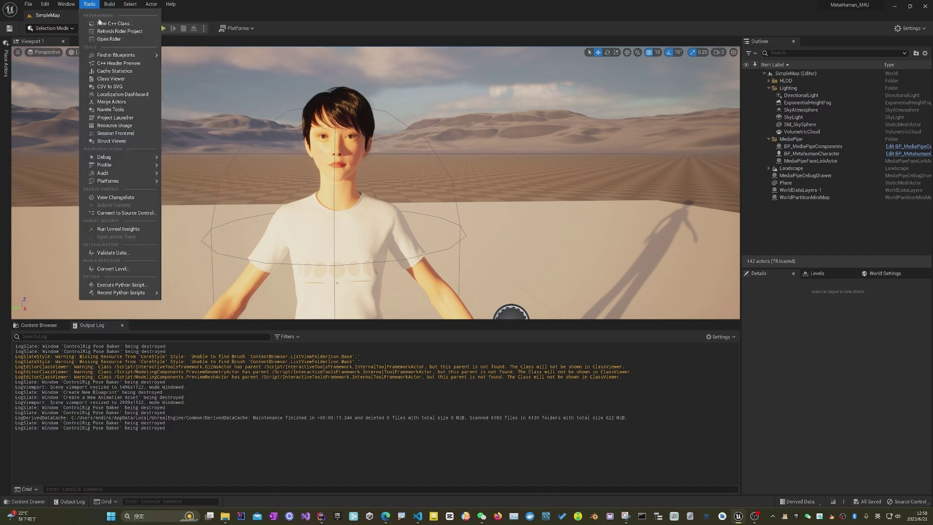
mouse_move(66, 4)
mouse_move(94, 58)
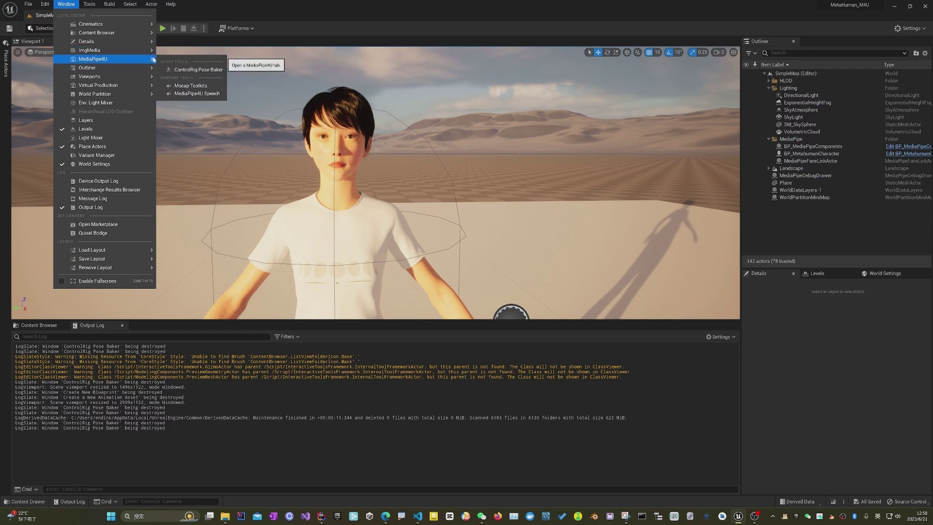
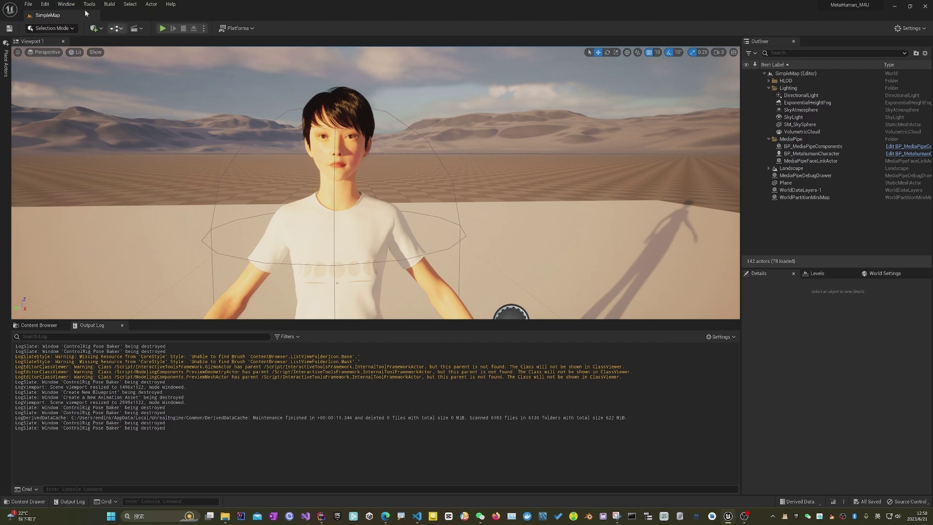
left_click(66, 4)
mouse_move(141, 59)
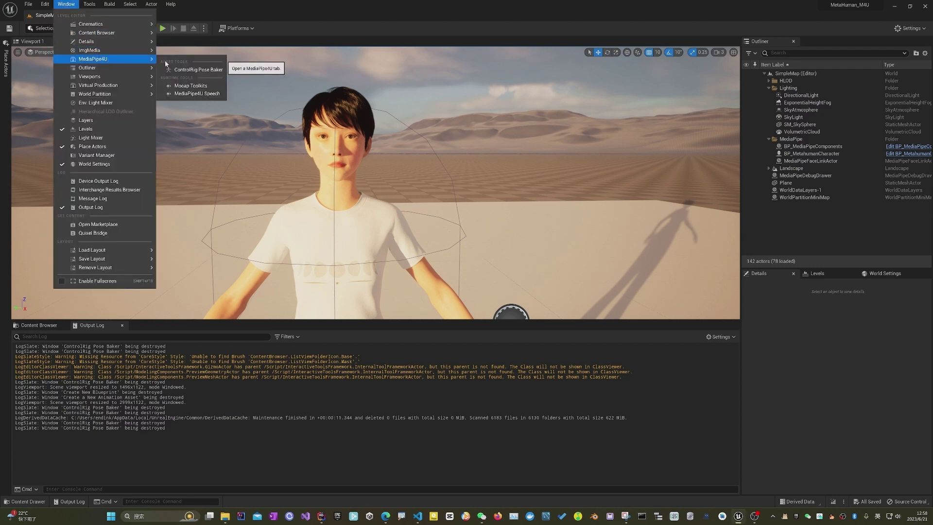
left_click(191, 71)
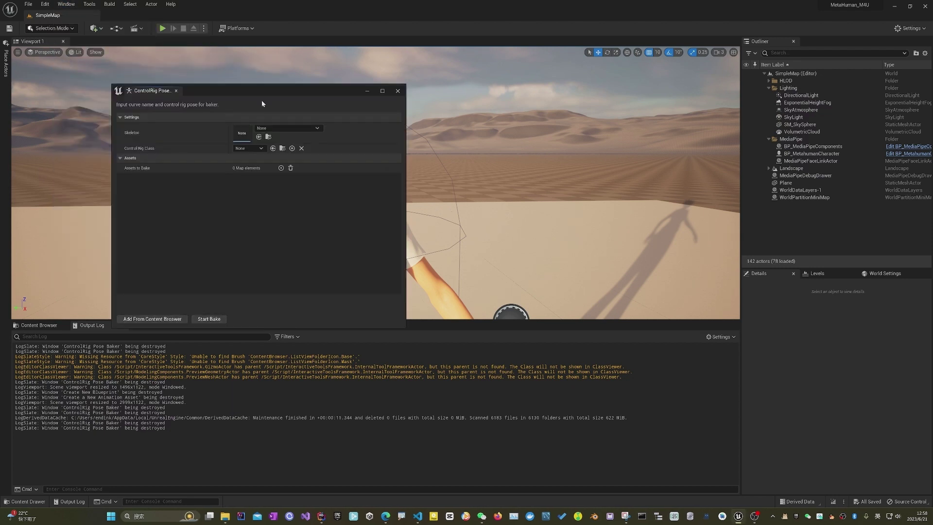
left_click_drag(264, 92, 451, 96)
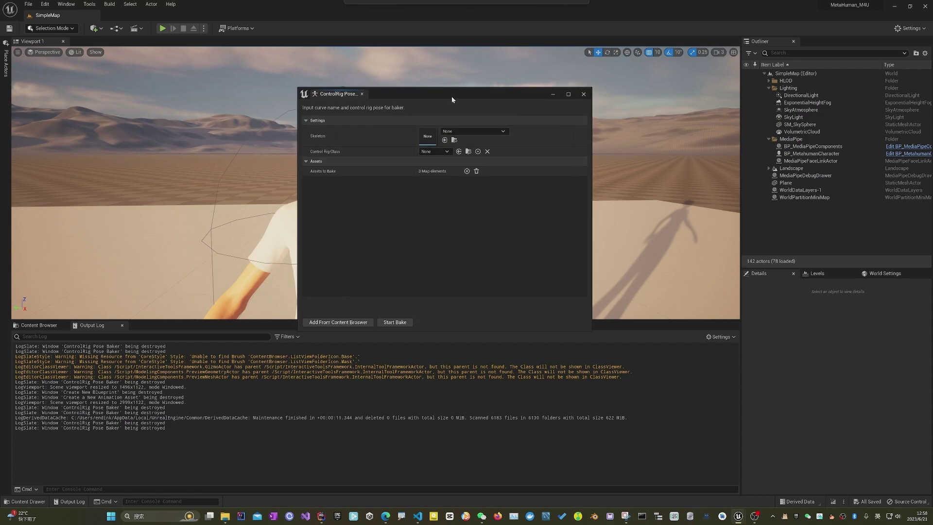
Set the pose baker's skeleton to Face_Archetype_Skeleton
left_click(479, 131)
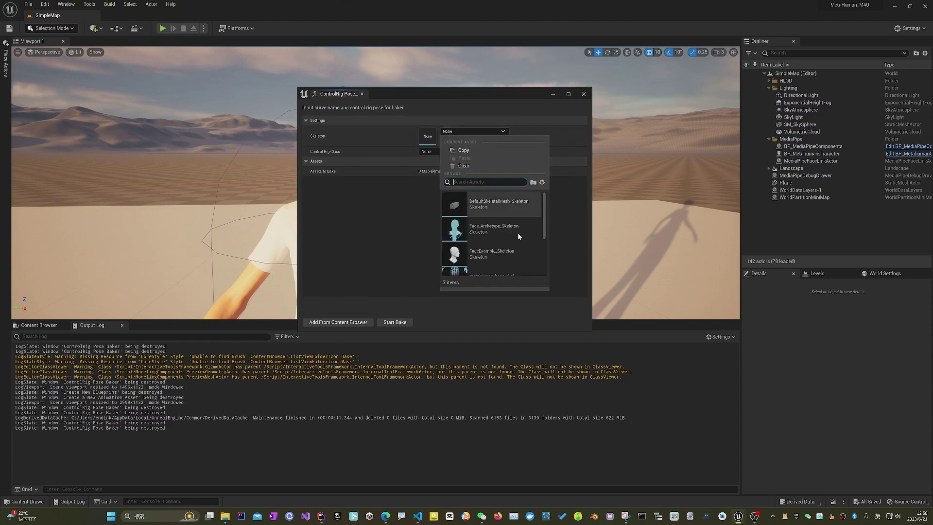
mouse_move(503, 232)
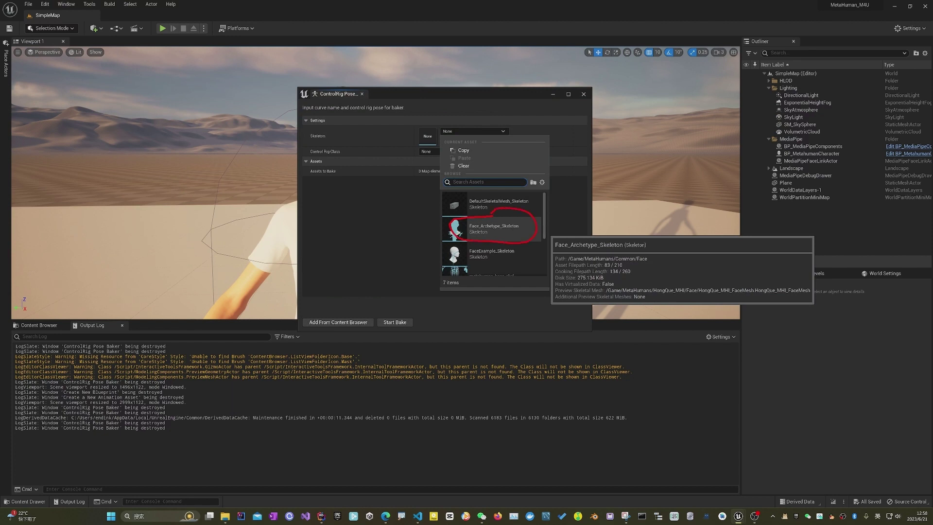
left_click(496, 228)
left_click(491, 131)
left_click(495, 227)
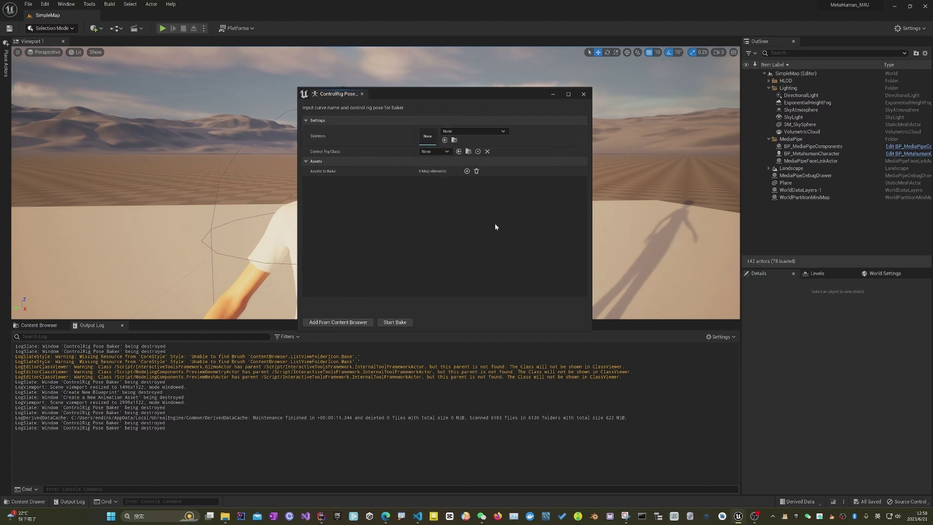
Set the pose baker's control rig class to Face_ControlBoard_CtrlRig
left_click(435, 151)
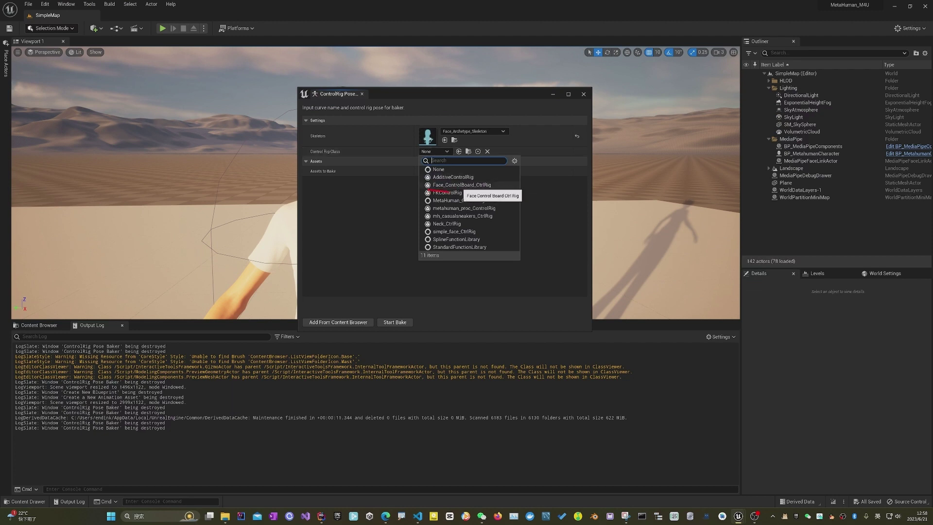
mouse_move(456, 193)
left_mouse_down()
mouse_move(504, 187)
mouse_move(432, 183)
left_mouse_up()
key("Escape")
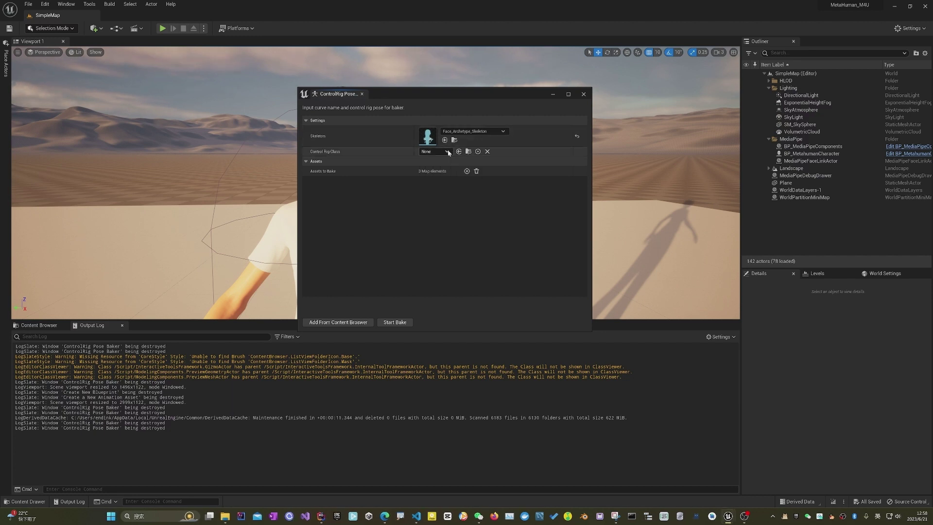
left_click(435, 151)
left_click(469, 185)
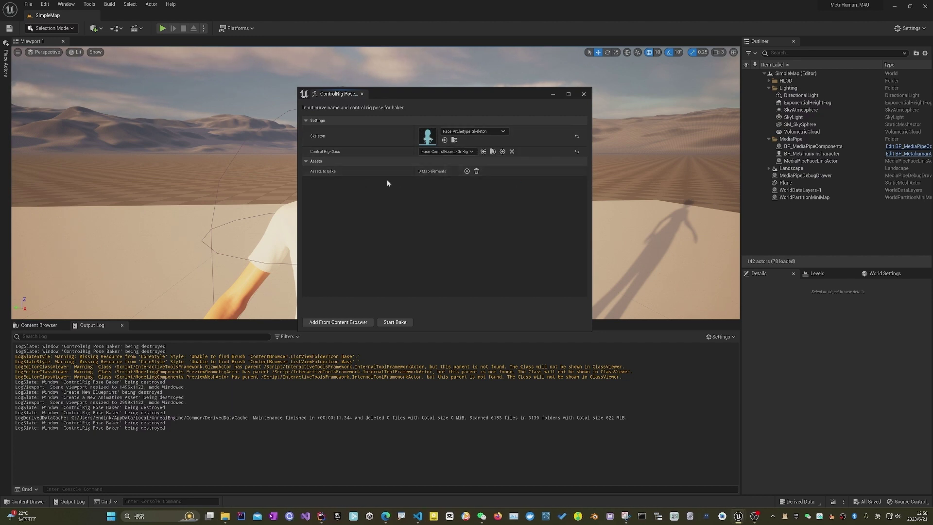
Add an empty entry to the pose baker's assets to bake and open its name for editing
left_click(466, 170)
left_click(340, 186)
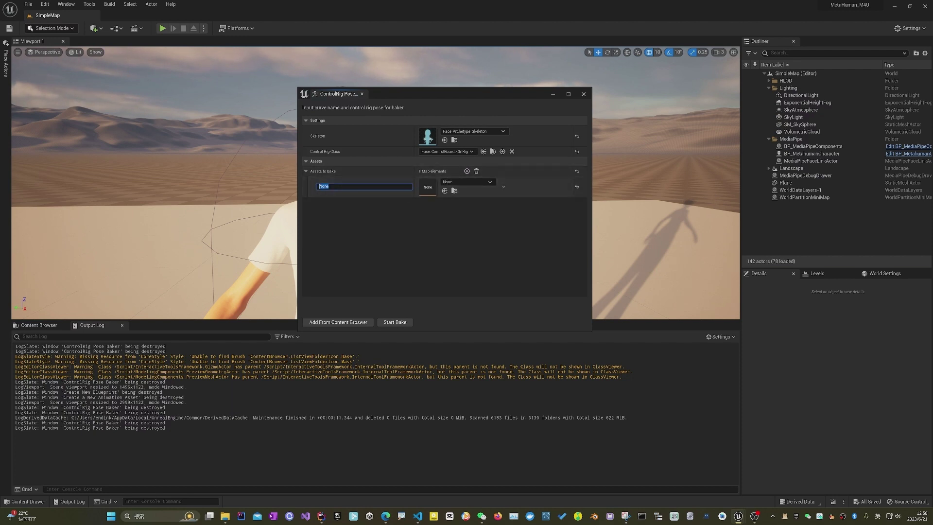
Switch to the MediaPipe4U documentation in the browser and open the Lip Sync page of the speech suite section
mouse_move(384, 518)
left_click(346, 476)
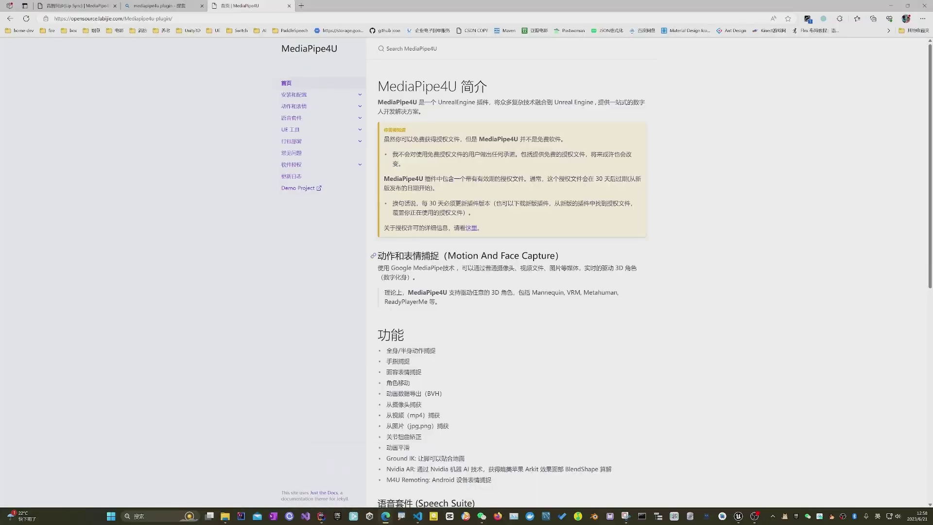
scroll(408, 252, "down", 5)
scroll(335, 131, "up", 4)
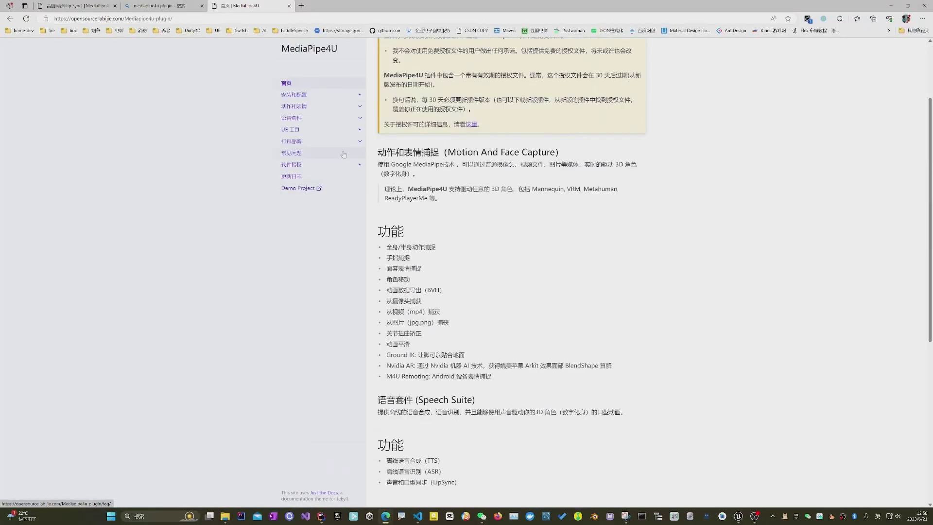
left_click(360, 119)
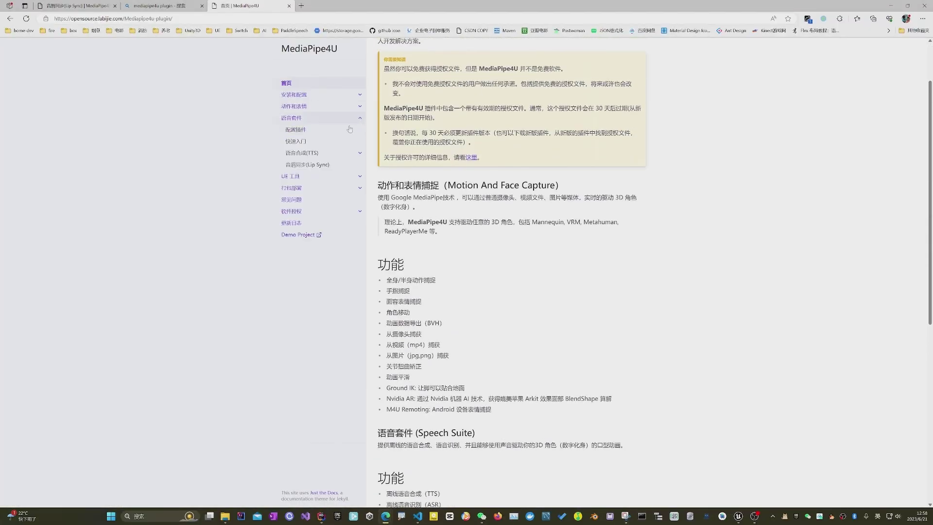
left_click(326, 166)
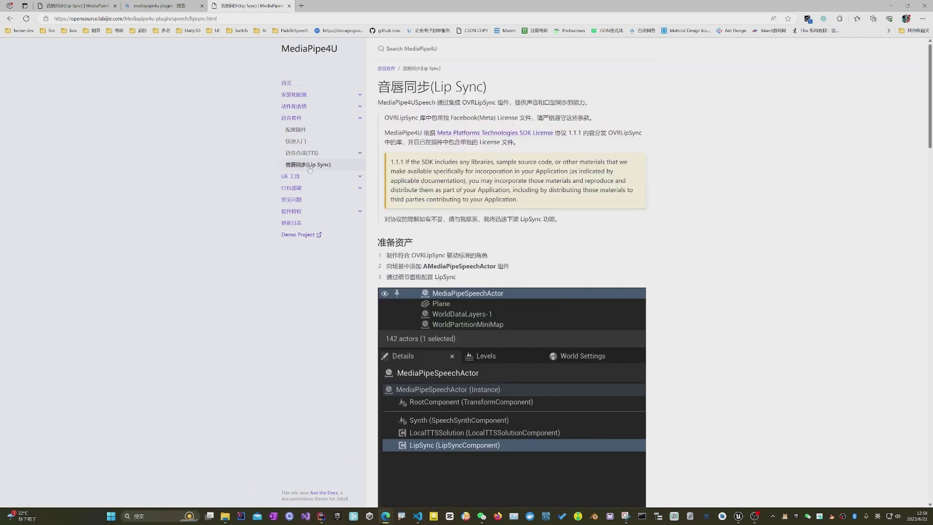
Examine the OVRLipSync viseme reference table in the page's appendix, focusing on the viseme names and the sil row
mouse_move(275, 169)
left_mouse_down()
mouse_move(339, 170)
mouse_move(329, 158)
mouse_move(275, 168)
left_mouse_up()
scroll(484, 313, "down", 15)
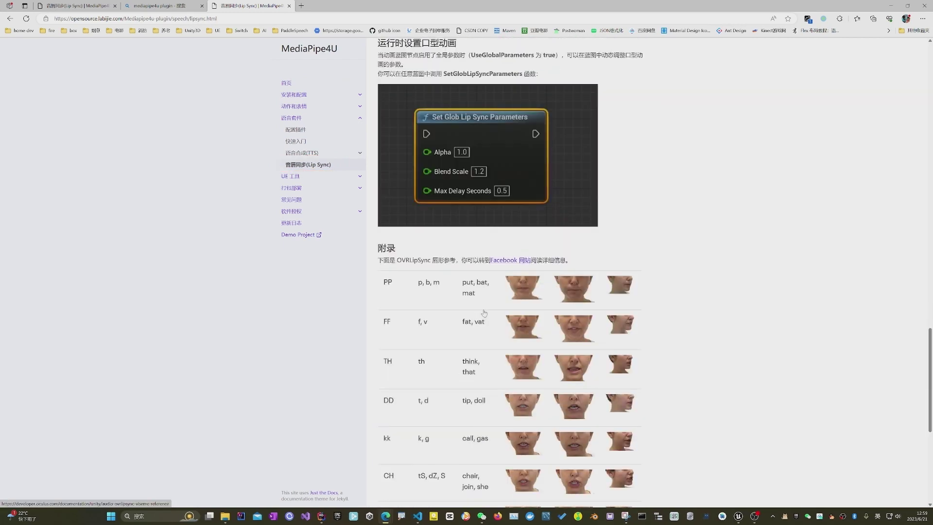
scroll(484, 313, "down", 5)
scroll(437, 243, "up", 5)
scroll(403, 179, "down", 3)
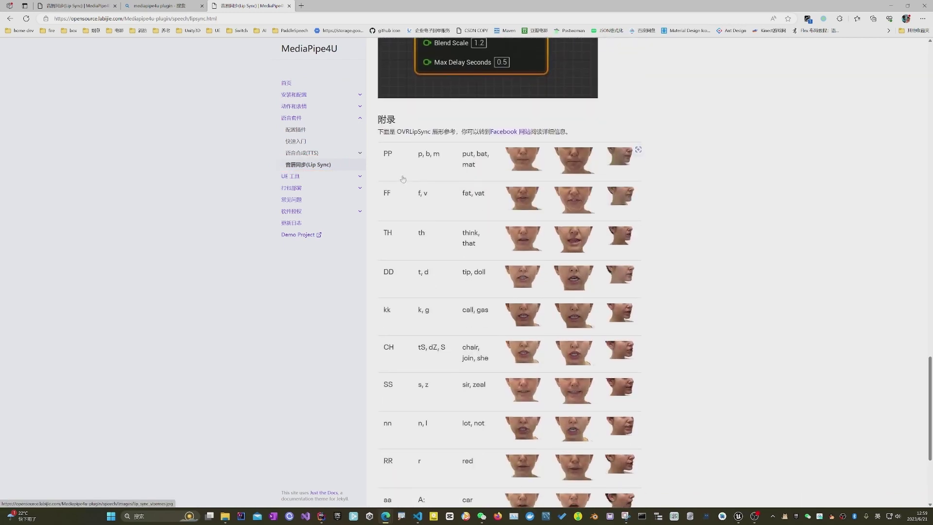
key("F5")
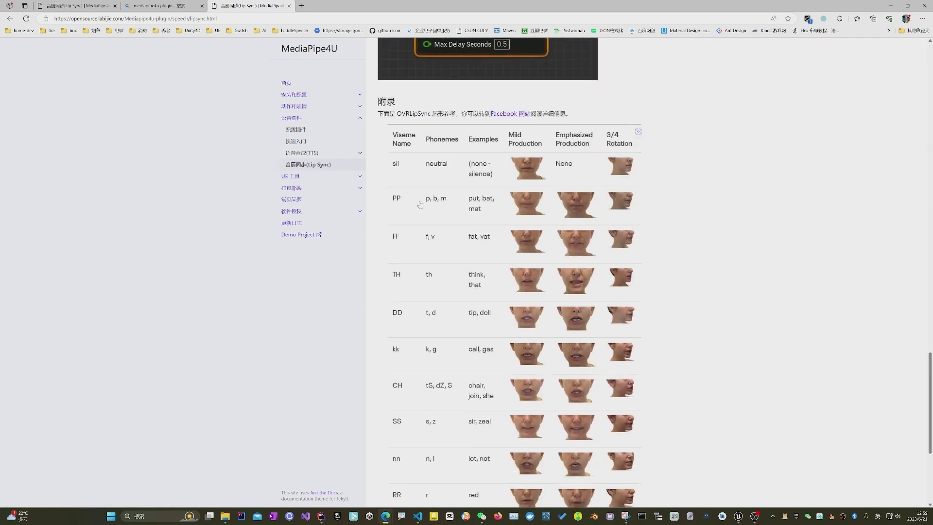
mouse_move(392, 188)
left_mouse_down()
mouse_move(381, 202)
mouse_move(414, 206)
mouse_move(395, 187)
left_mouse_up()
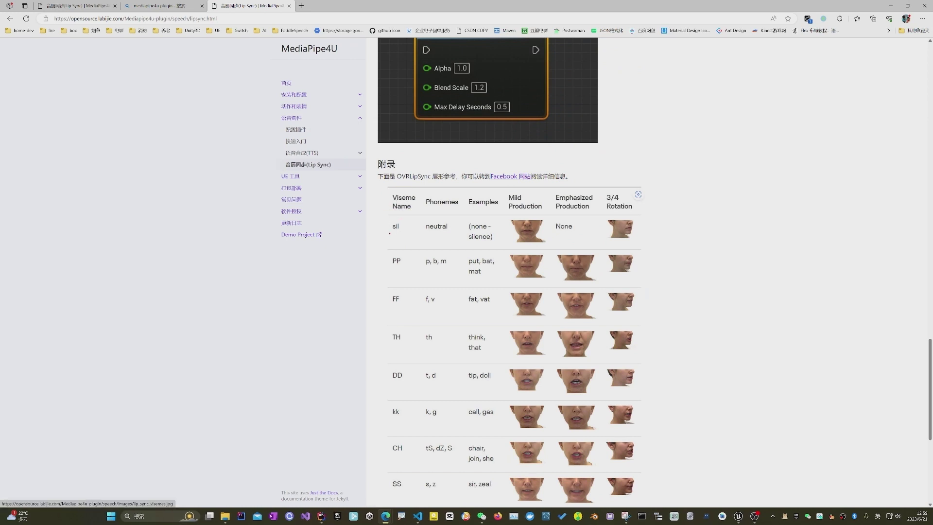
left_click_drag(389, 234, 405, 233)
Switch back to Unreal Editor, name the new bake entry SIL and assign the 00_Neutral pose to it
mouse_move(739, 515)
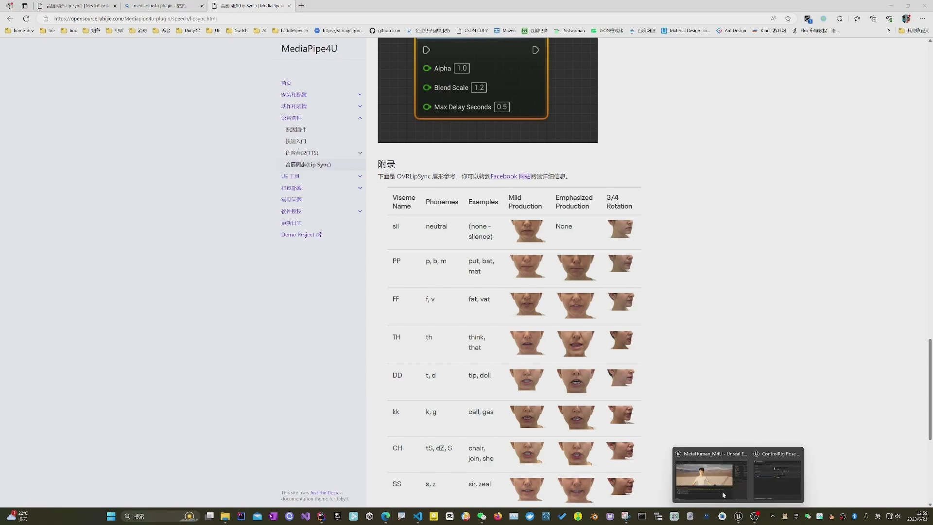
left_click(723, 495)
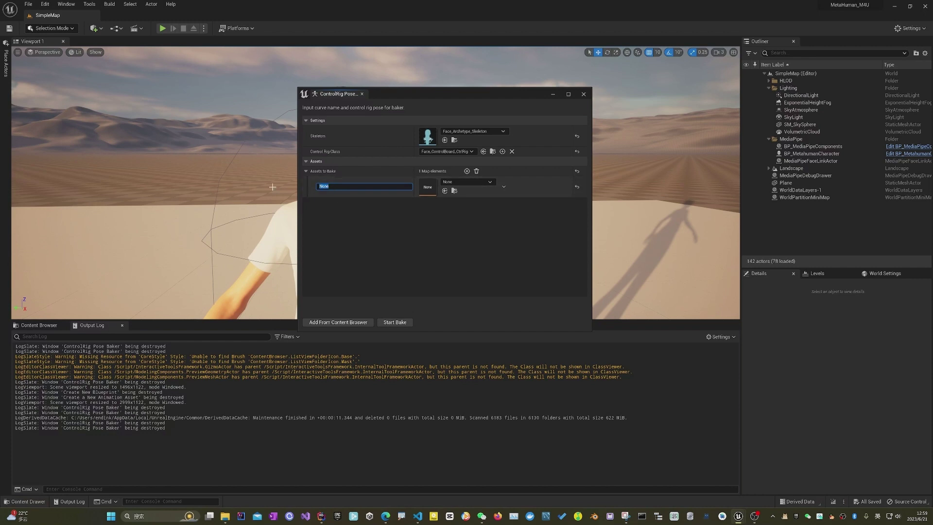
type("SIL")
left_click(488, 182)
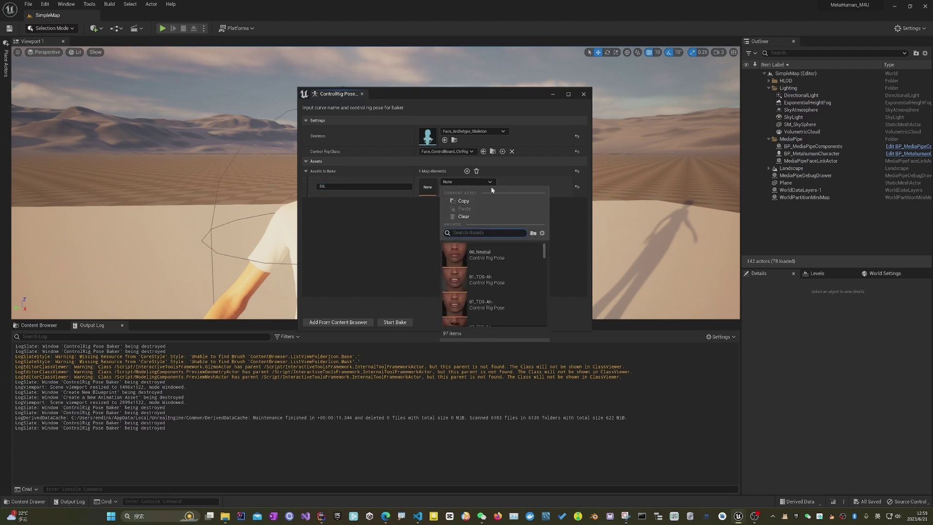
left_click(499, 256)
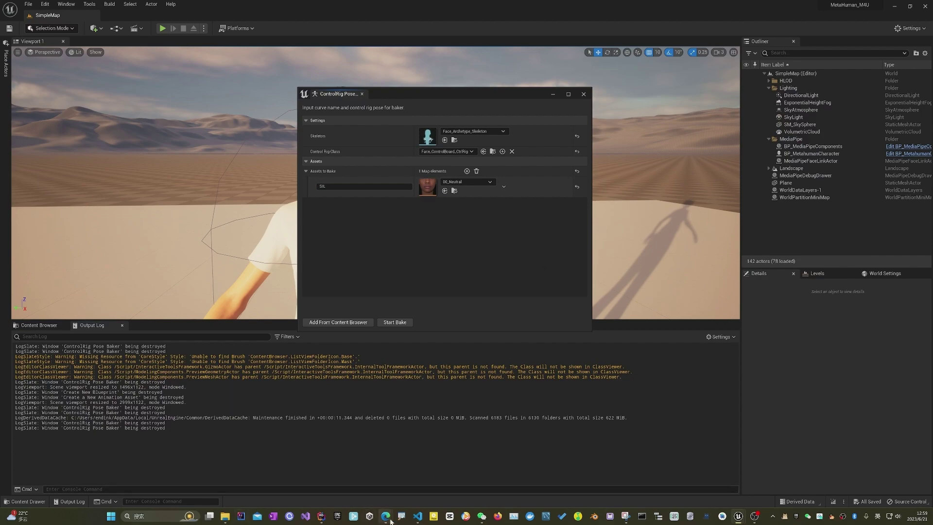
Look up the PP viseme's phonemes and mouth shapes in the browser's viseme reference table
mouse_move(386, 517)
left_click(346, 480)
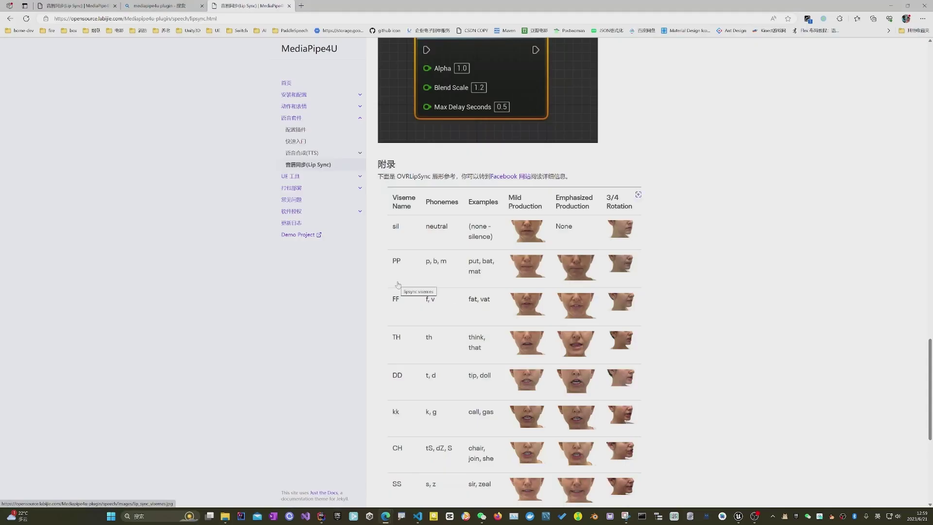
left_click_drag(383, 280, 494, 281)
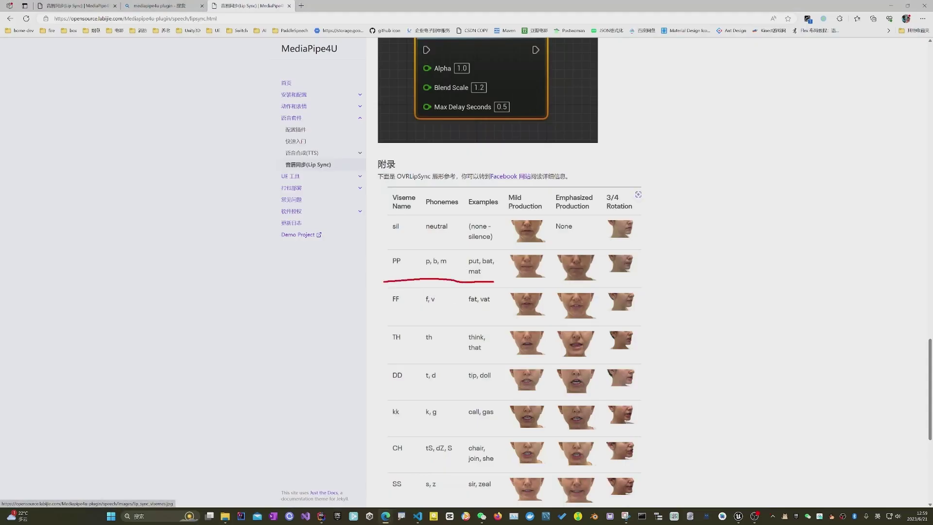
mouse_move(437, 254)
left_mouse_down()
mouse_move(421, 263)
mouse_move(453, 258)
mouse_move(433, 252)
left_mouse_up()
mouse_move(568, 245)
left_mouse_down()
mouse_move(558, 277)
mouse_move(594, 277)
mouse_move(582, 247)
mouse_move(557, 243)
left_mouse_up()
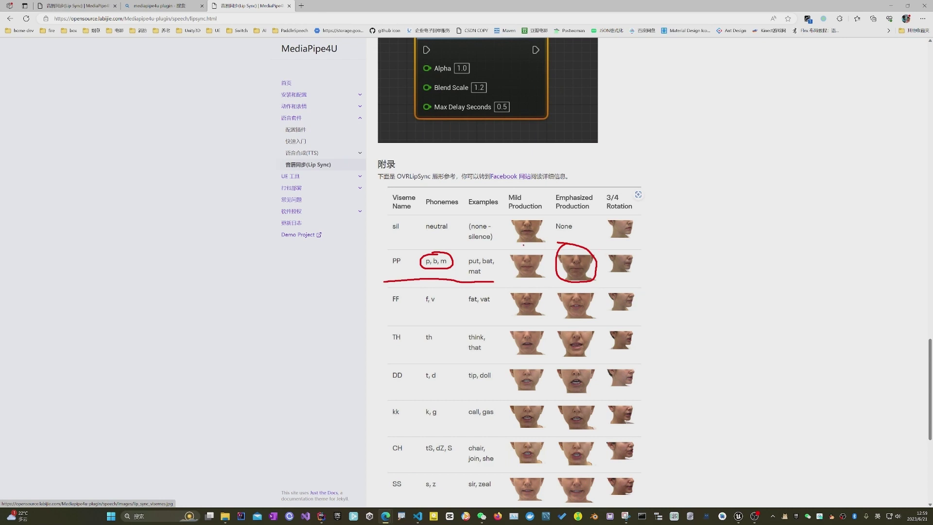
mouse_move(524, 245)
left_mouse_down()
mouse_move(509, 252)
mouse_move(543, 275)
mouse_move(518, 246)
left_mouse_up()
key("Escape")
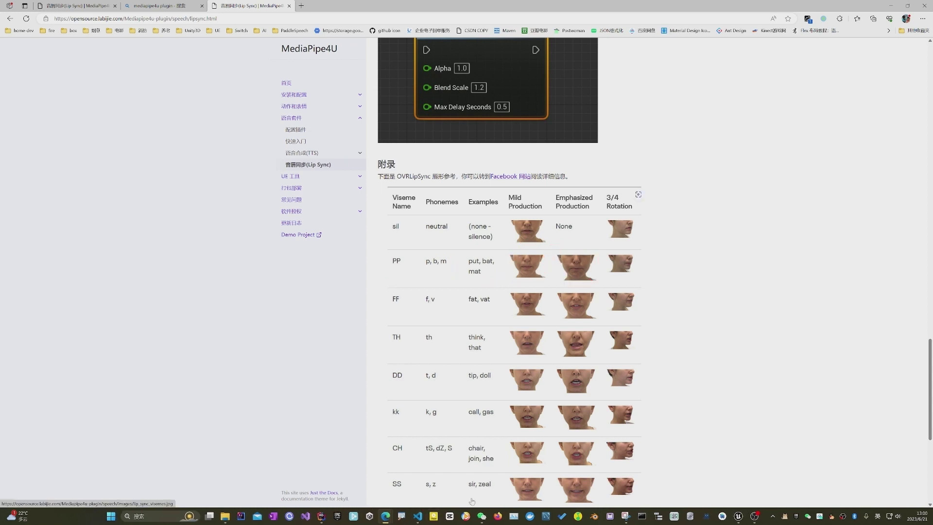
Switch back to Unreal Editor and search the Visemes folder for "bp" poses
mouse_move(738, 515)
left_click(722, 485)
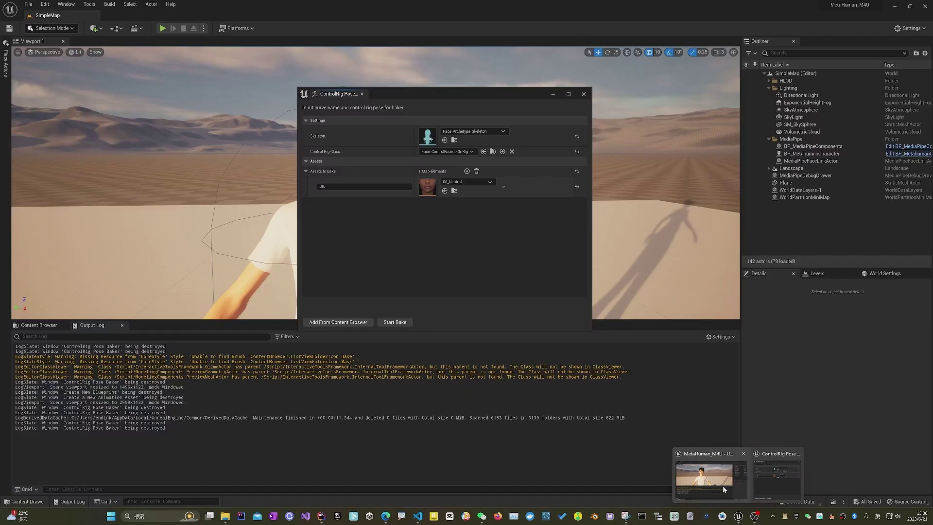
left_click(27, 501)
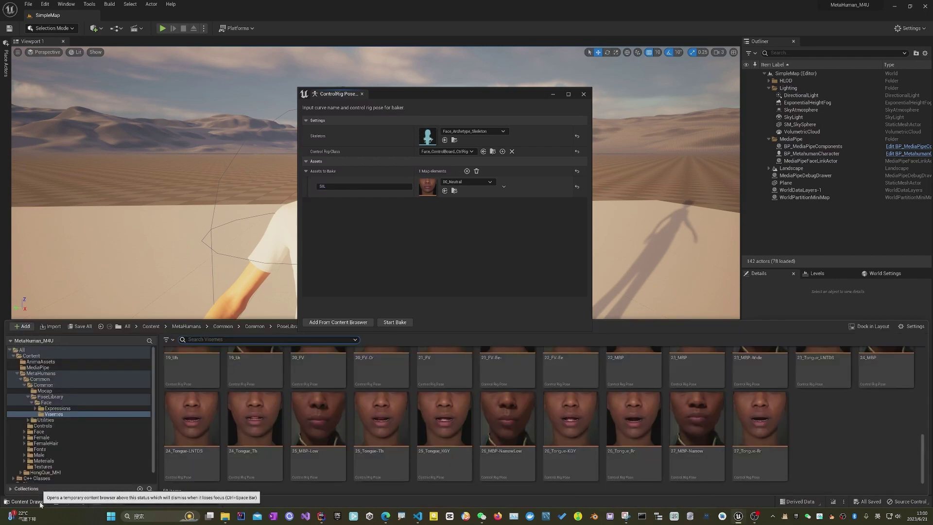
left_click(217, 339)
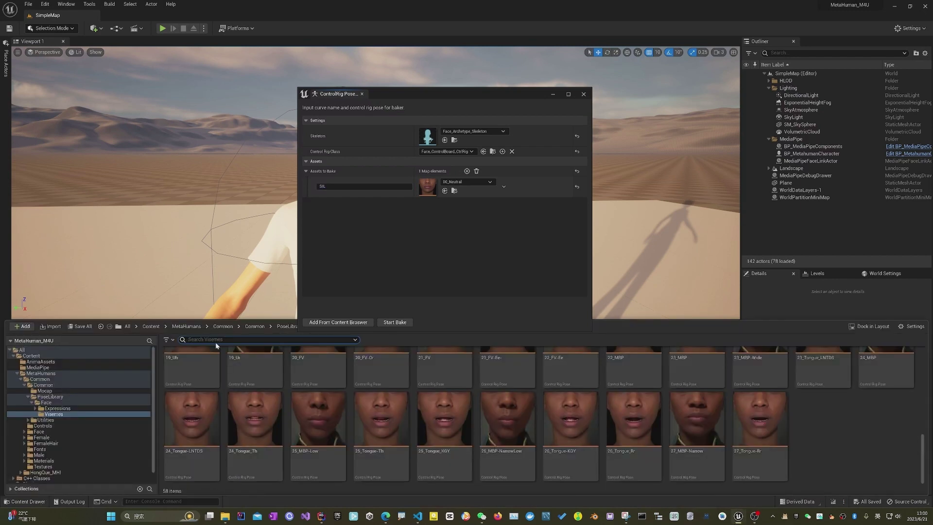
type("bpm")
key("Return")
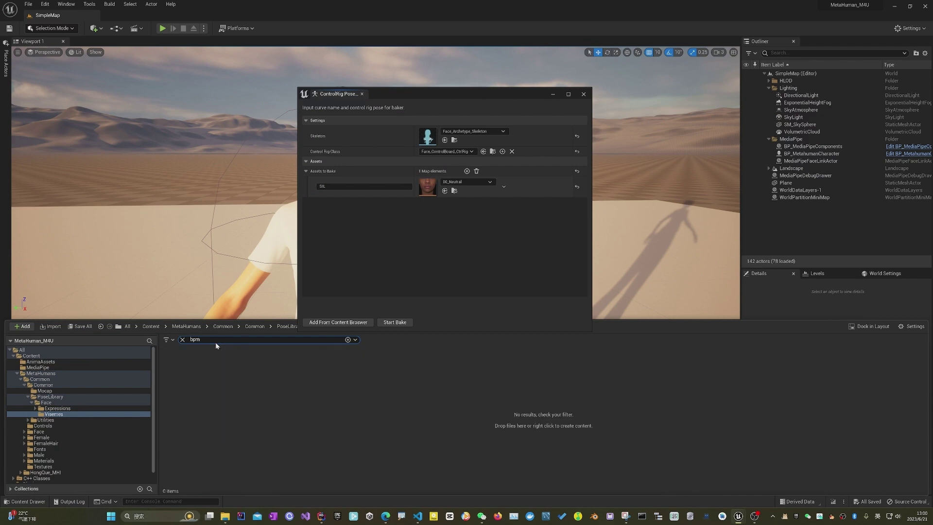
key("BackSpace")
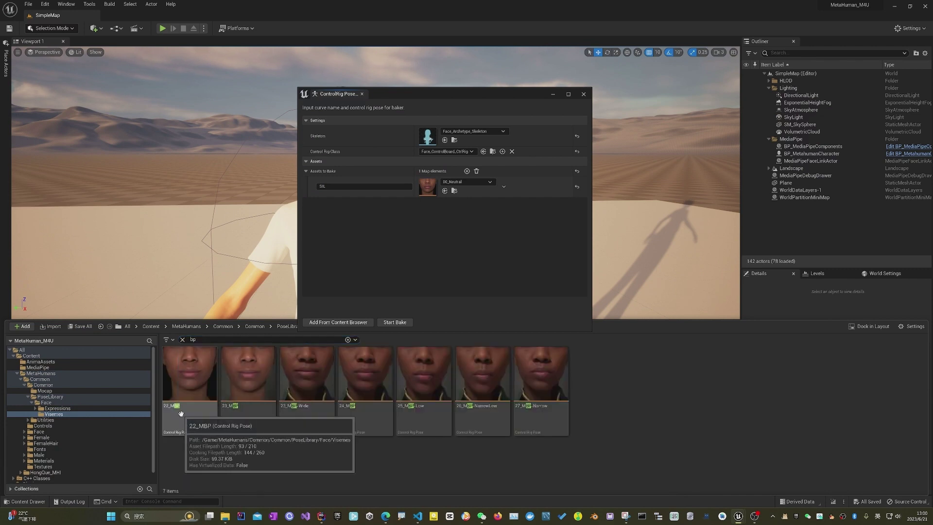
Add the 22_MBP pose to the baker's assets to bake and name its entry PP
left_click_drag(162, 410, 164, 403)
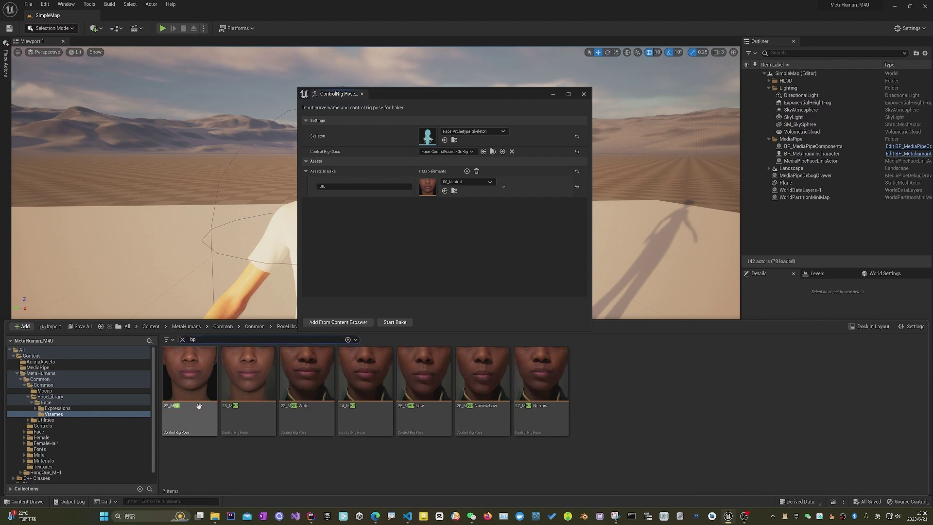
left_click(200, 418)
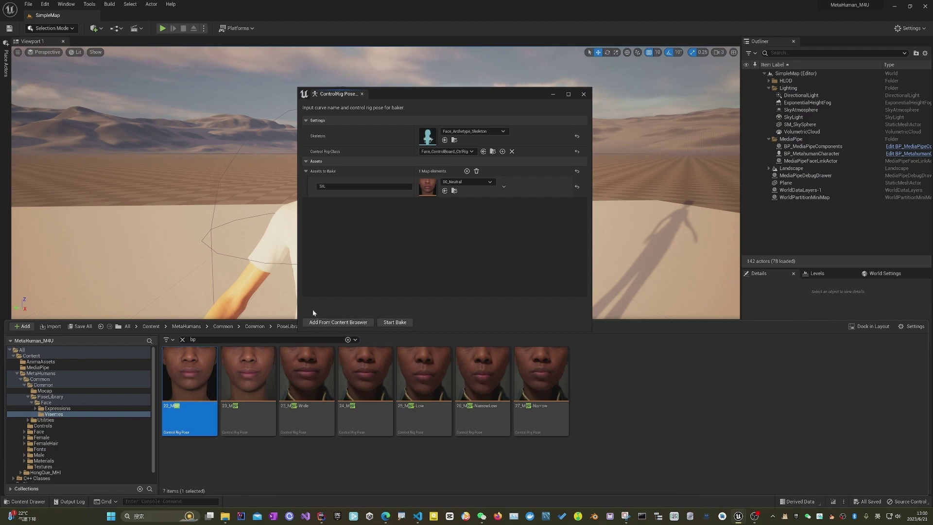
mouse_move(298, 318)
left_mouse_down()
mouse_move(379, 320)
mouse_move(335, 304)
mouse_move(304, 311)
left_mouse_up()
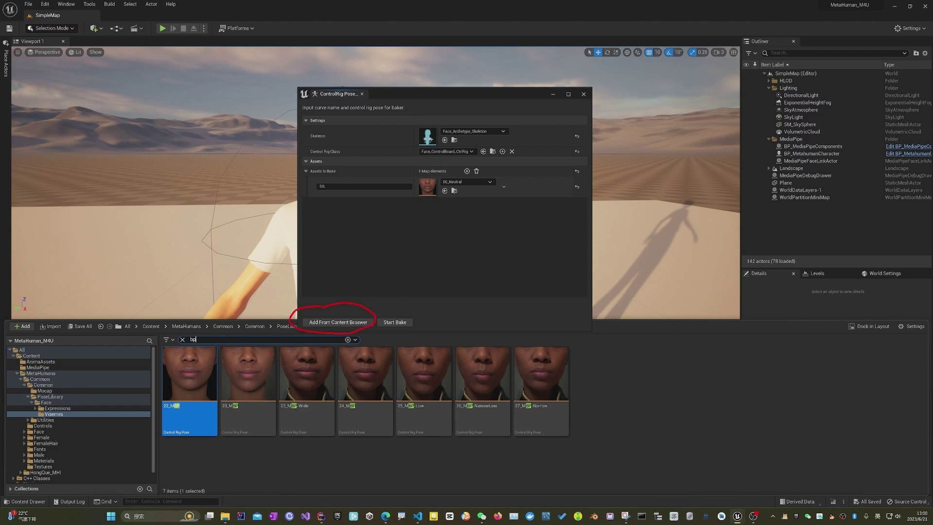
mouse_move(162, 410)
left_mouse_down()
mouse_move(197, 434)
mouse_move(213, 400)
left_mouse_up()
left_click(338, 322)
left_click(350, 207)
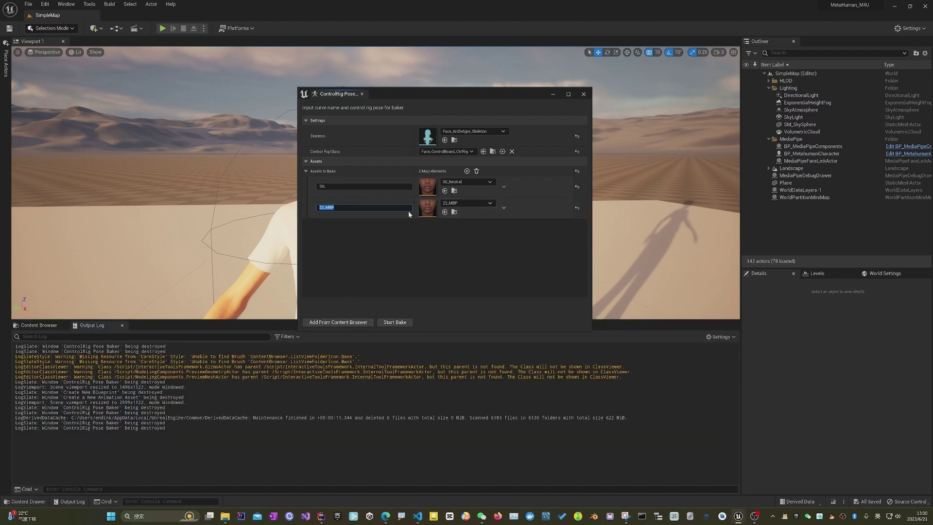
type("PP")
Look up the FF viseme's phonemes and mouth shapes in the browser's viseme reference table
mouse_move(384, 516)
left_click(347, 476)
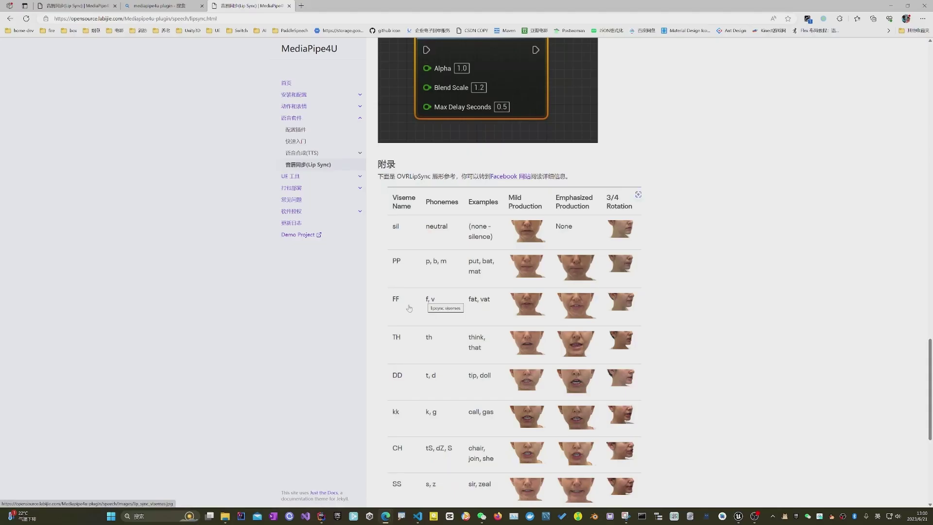
mouse_move(388, 309)
left_mouse_down()
mouse_move(450, 311)
mouse_move(420, 296)
mouse_move(462, 303)
mouse_move(440, 278)
left_mouse_up()
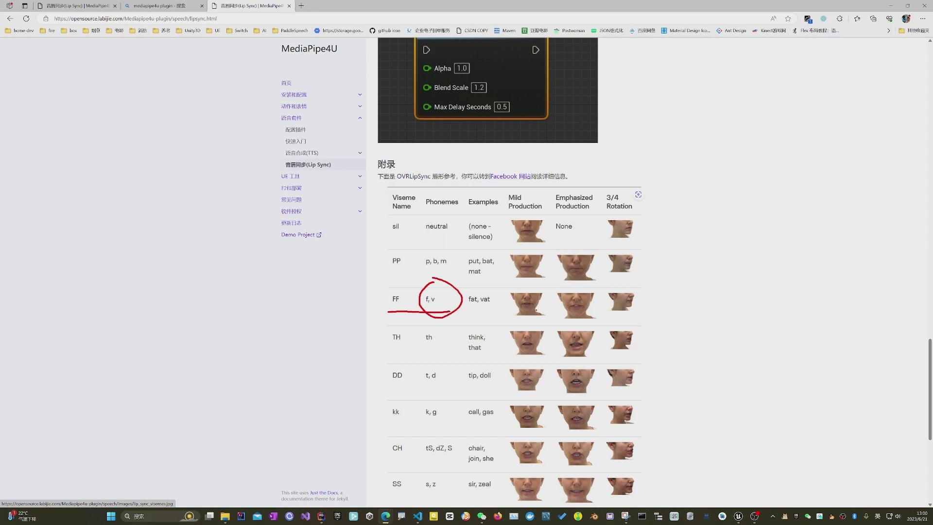
mouse_move(528, 280)
left_mouse_down()
mouse_move(508, 314)
mouse_move(546, 312)
mouse_move(520, 277)
left_mouse_up()
key("Escape")
Switch back to Unreal Editor and search the Visemes folder for "FV" poses
mouse_move(738, 516)
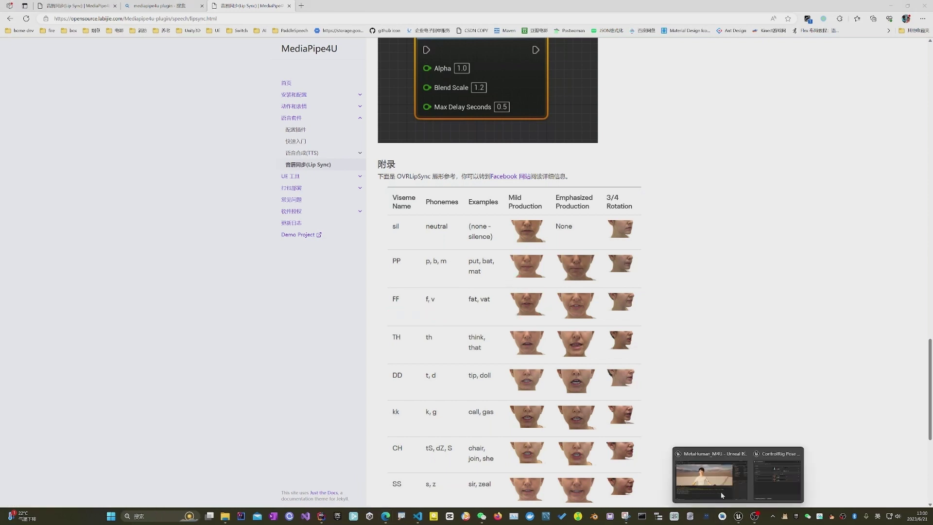
left_click(720, 479)
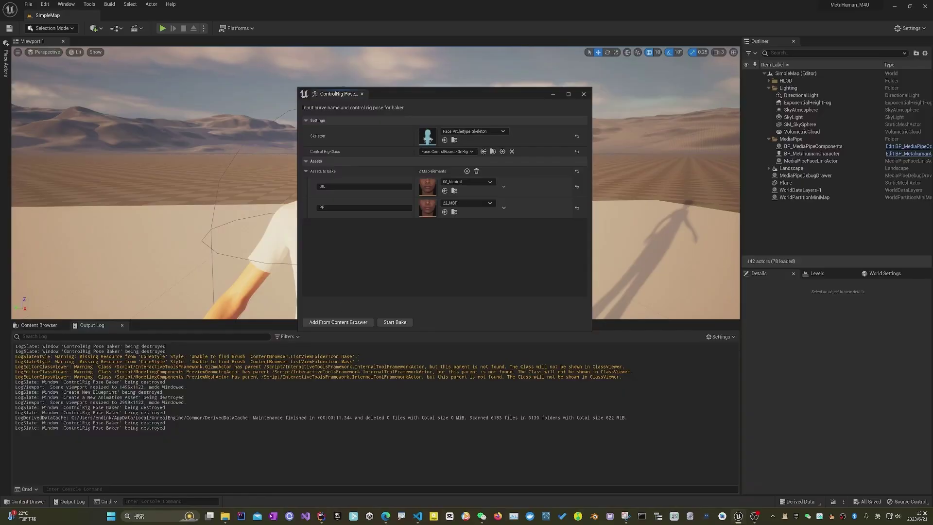
left_click(28, 501)
key("BackSpace")
key("BackSpace")
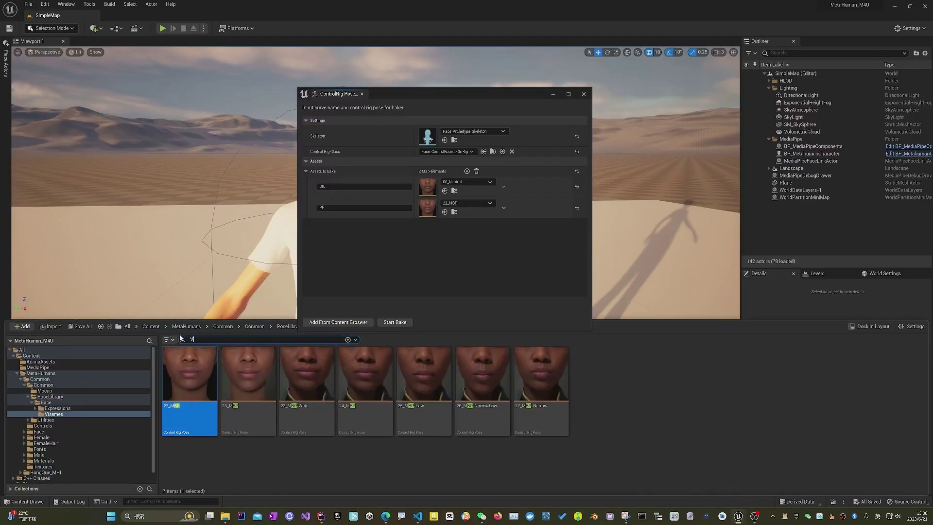
type("VB")
key("ctrl+a")
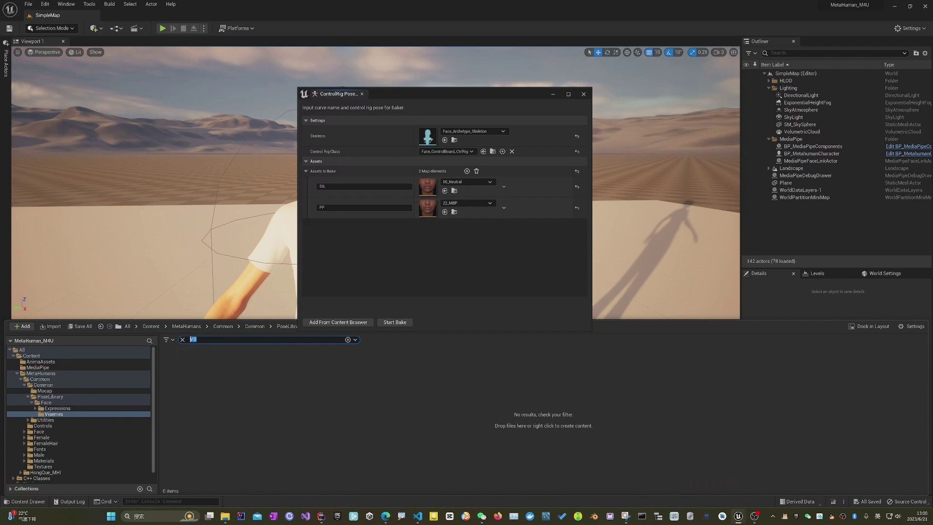
type("FV")
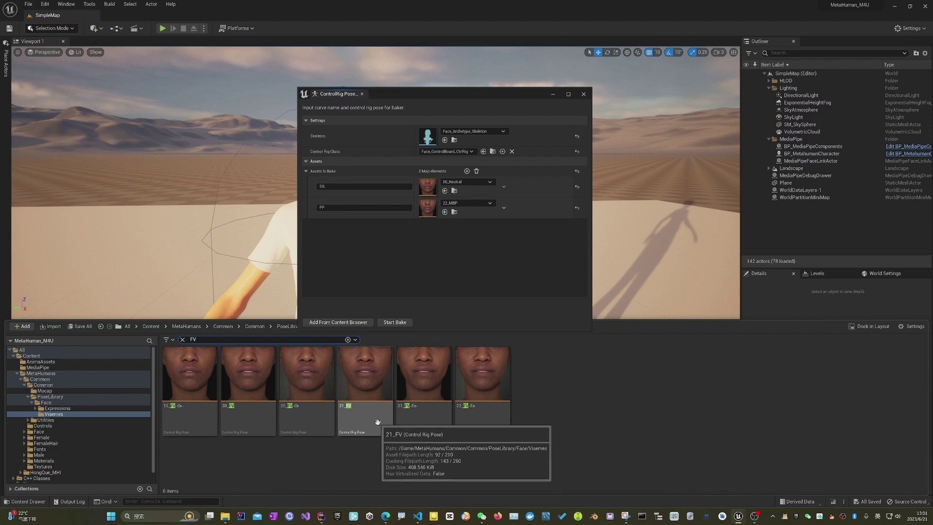
Add the 21_FV pose to the baker's assets to bake and name its entry FF
left_click(378, 422)
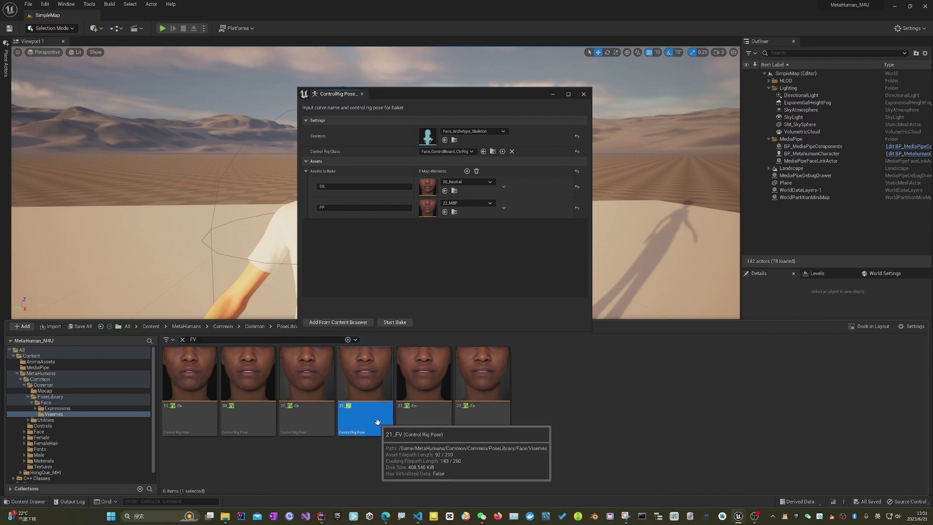
left_click(348, 323)
left_click(340, 228)
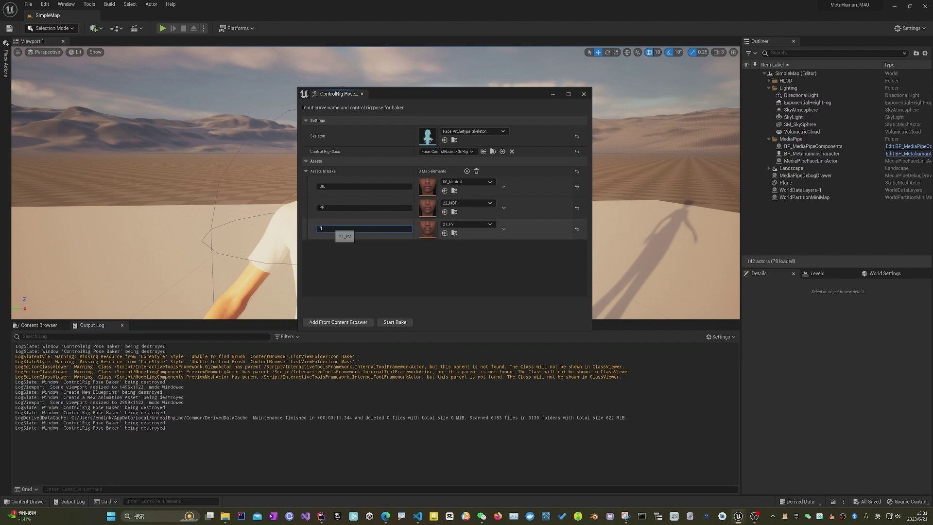
type("H")
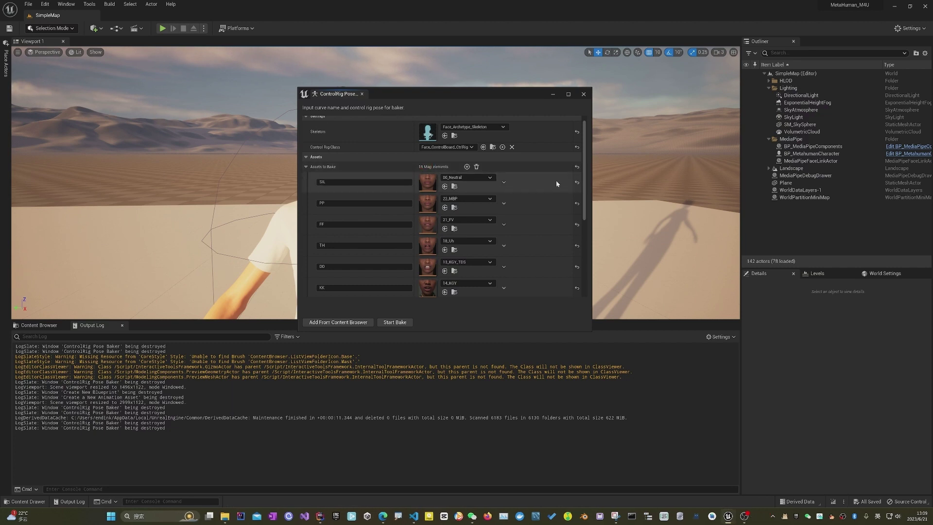
Bake the mapped viseme poses into a pose asset named LipPose in the AnimaAssets folder and save it
left_click_drag(583, 172, 593, 272)
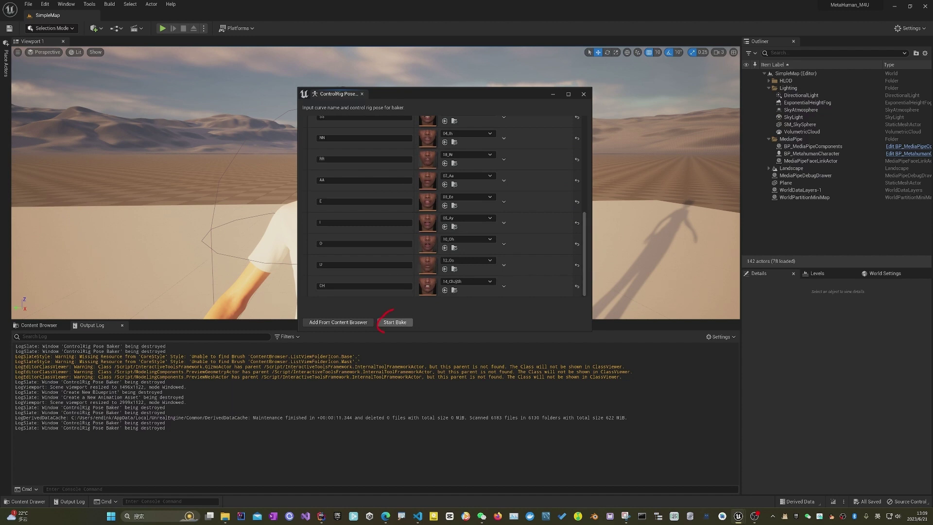
left_click(395, 323)
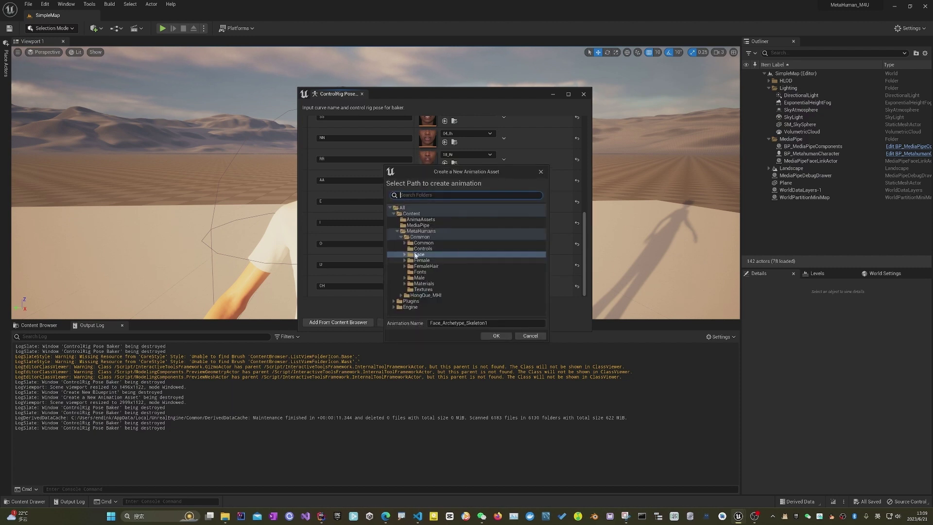
left_click(423, 220)
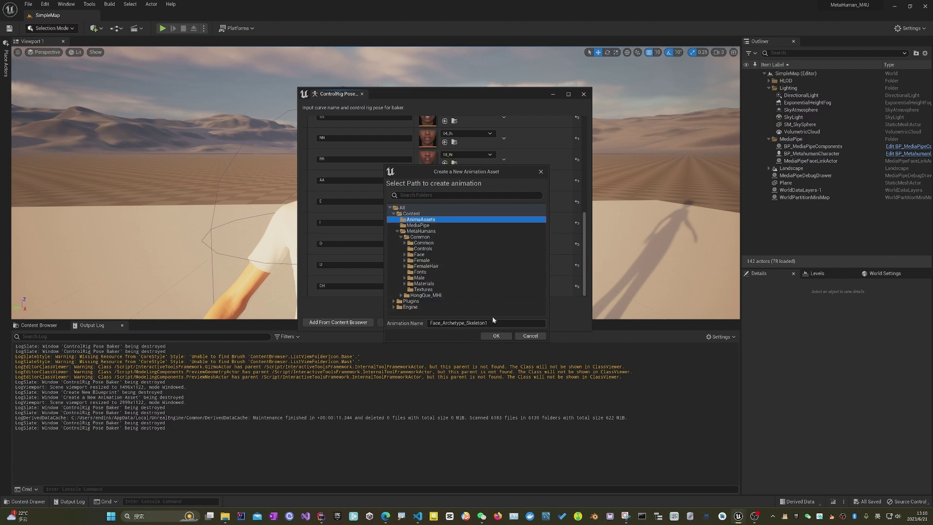
left_click_drag(488, 323, 374, 323)
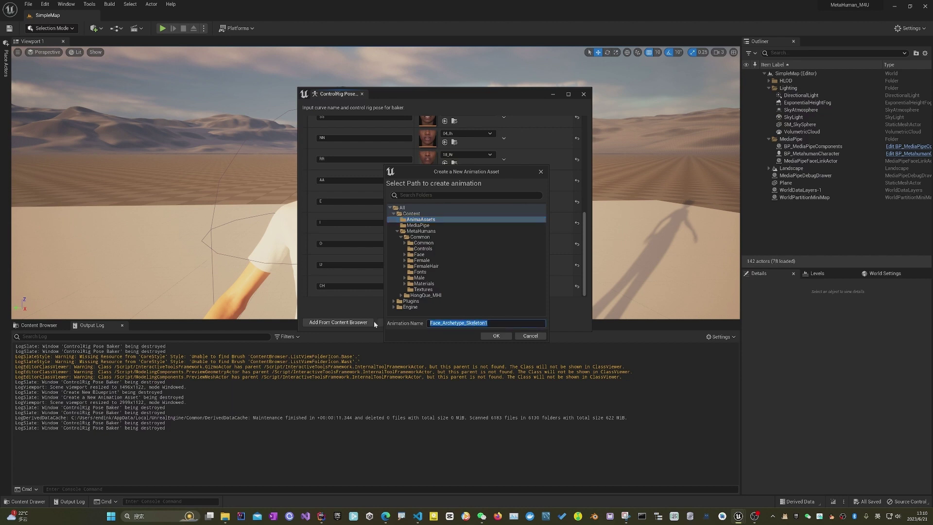
type("LipSy")
key("BackSpace")
type("pSyncPose")
left_click(496, 336)
left_click(496, 335)
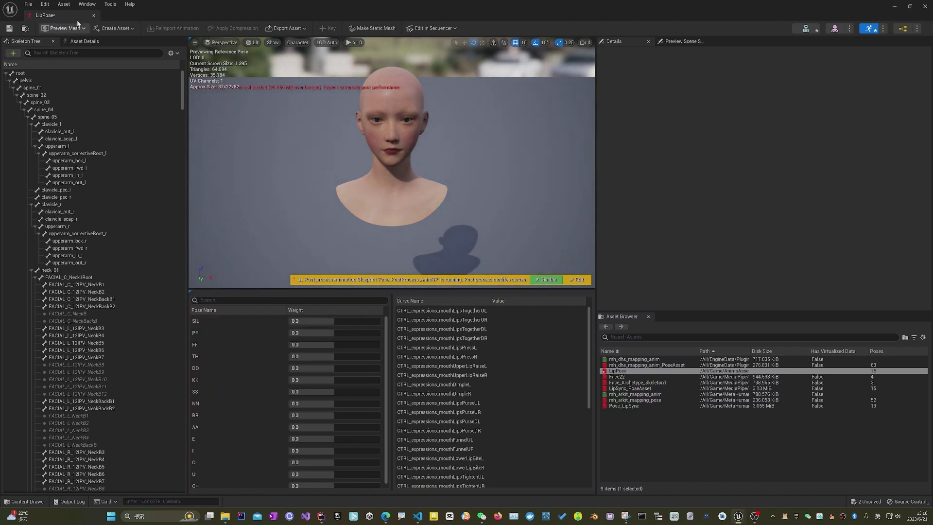
left_click(9, 28)
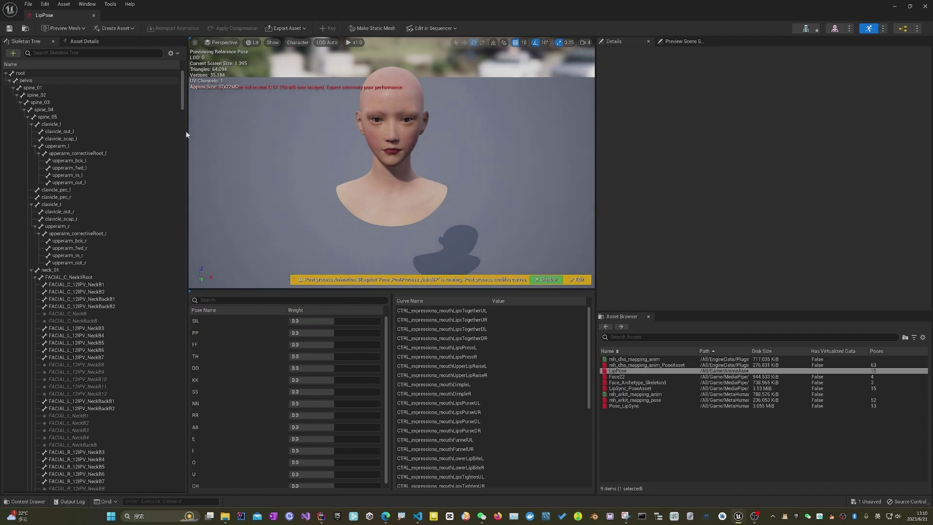
Preview the baked viseme poses on the face by varying their weights from SIL through CH, and close the pose asset
left_click_drag(332, 322, 343, 392)
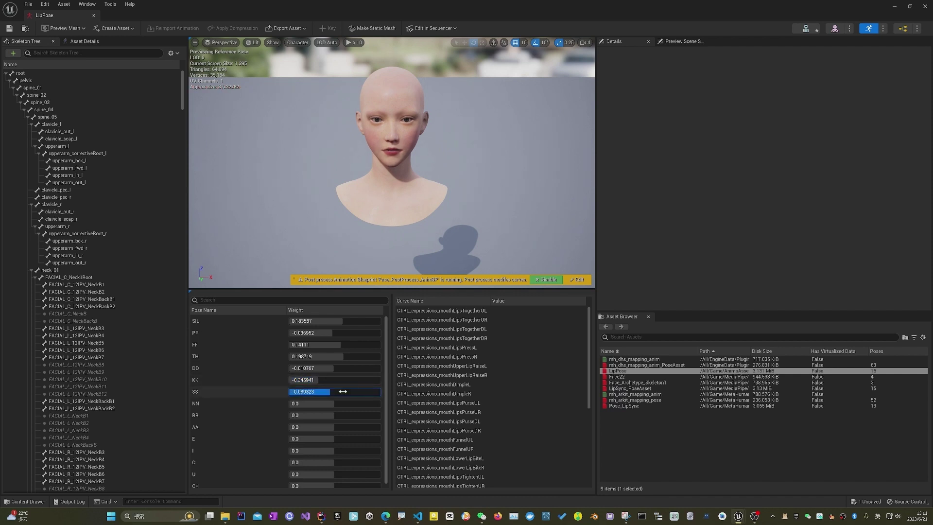
scroll(362, 403, "down", 1)
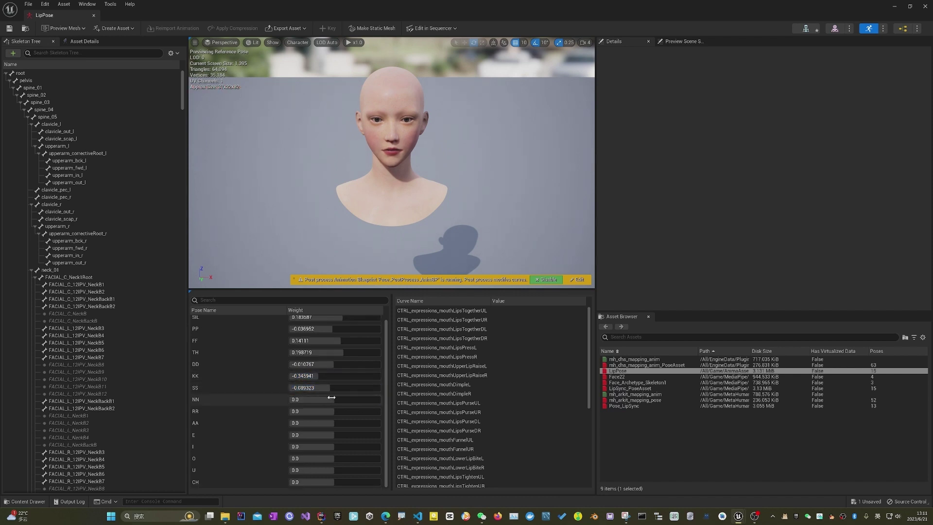
left_click_drag(362, 399, 341, 399)
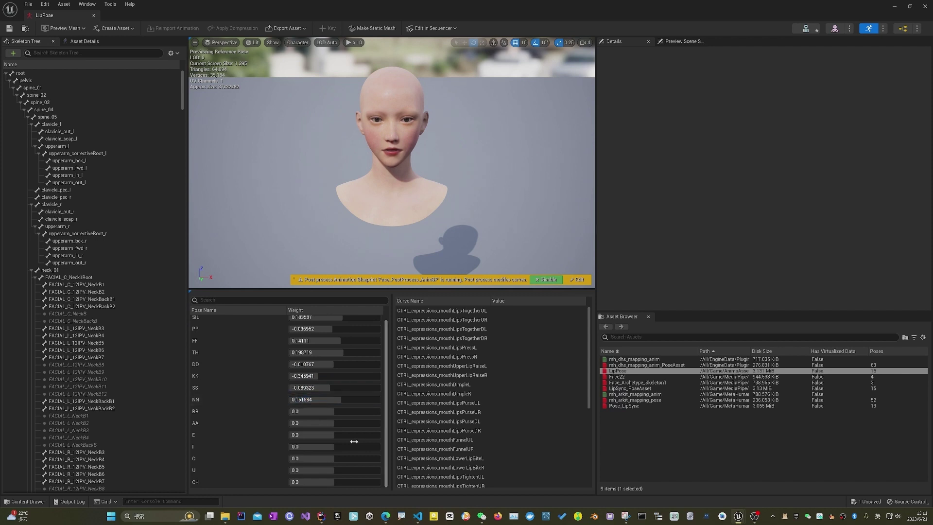
left_click_drag(342, 482, 344, 460)
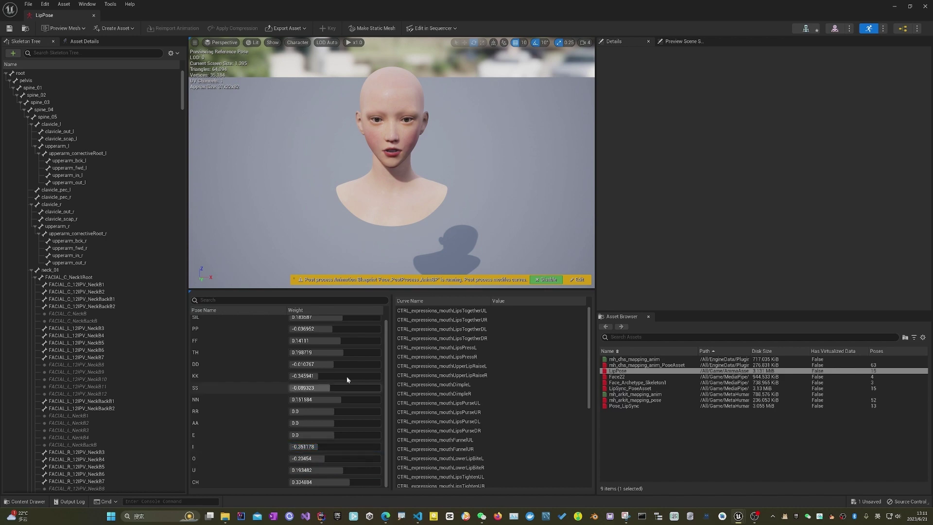
left_click(93, 15)
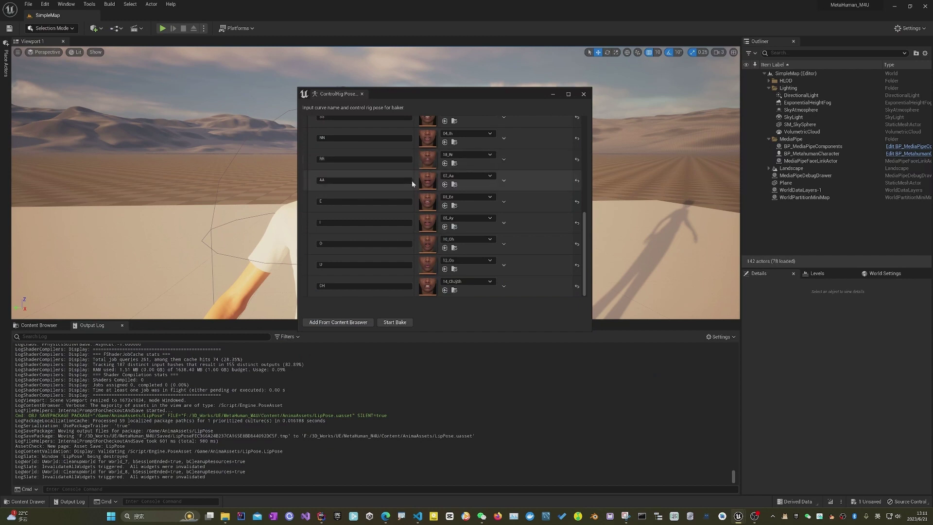
Close the ControlRig pose baker and locate the LipPose asset in the AnimaAssets folder
left_click(584, 94)
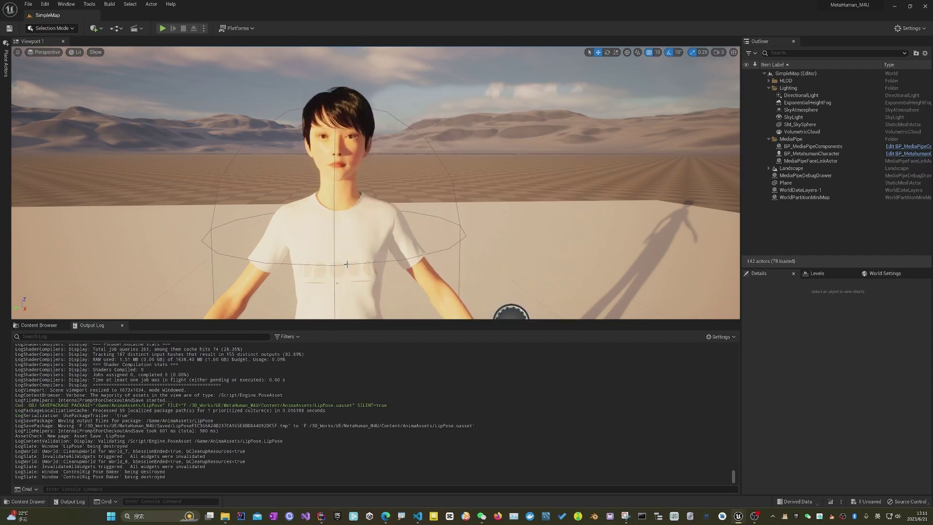
left_click(20, 502)
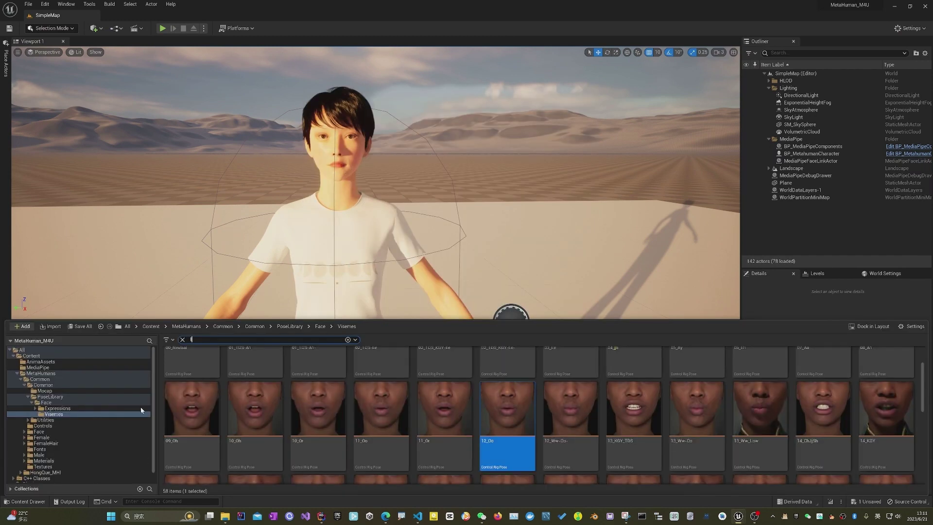
left_click(43, 358)
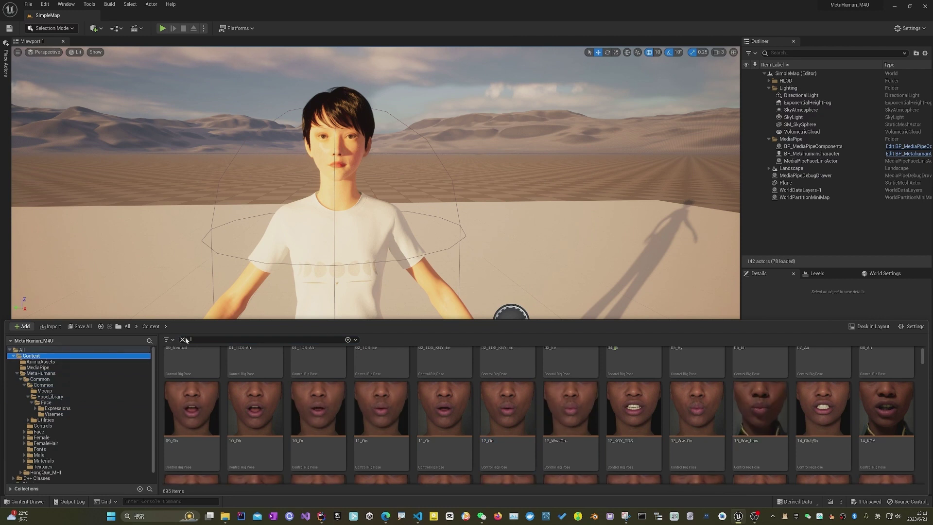
left_click(27, 351)
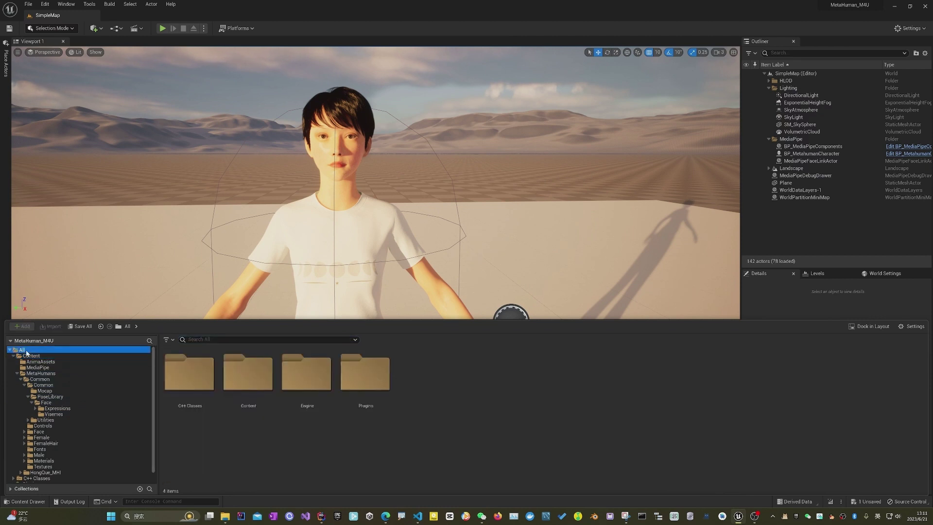
left_click(49, 362)
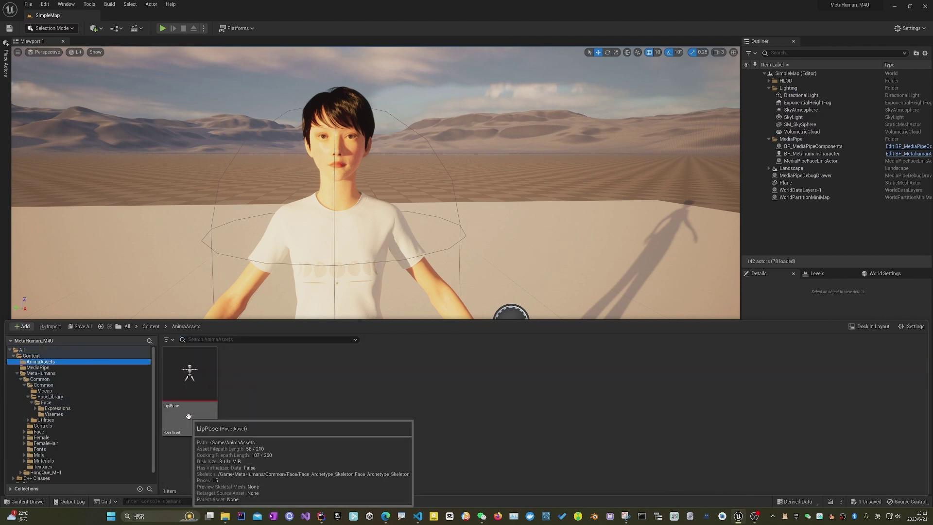
mouse_move(164, 414)
left_mouse_down()
mouse_move(193, 404)
mouse_move(171, 391)
left_mouse_up()
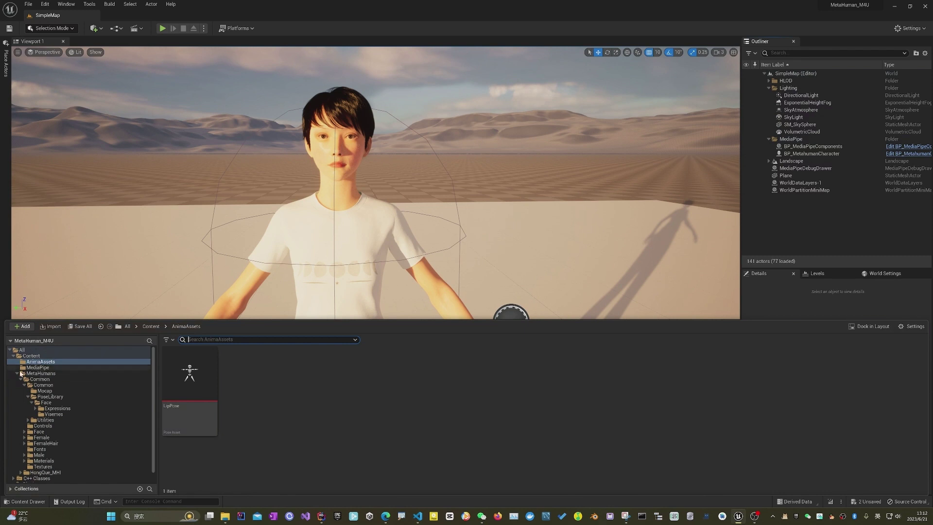
Search the Plugins folder for "speech" and place a MediaPipeSpeechActor in the level
left_click(17, 373)
left_click(31, 385)
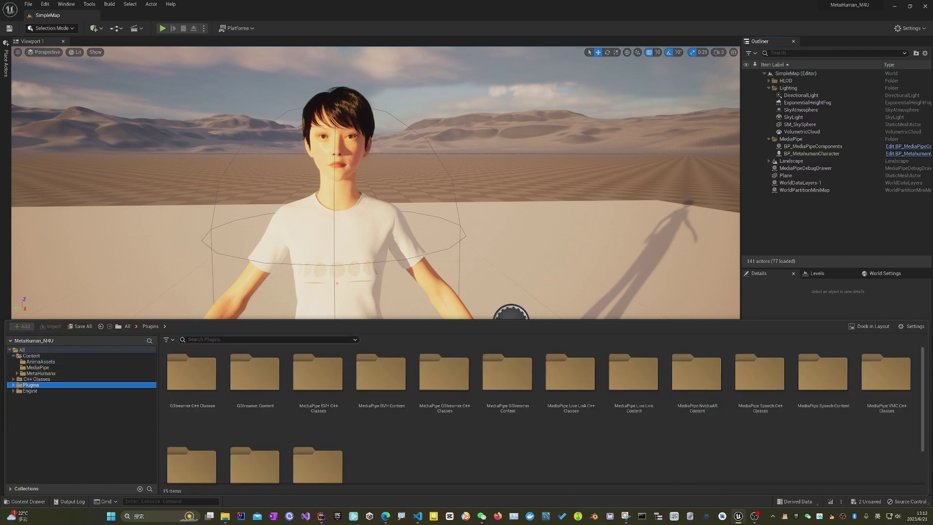
left_click(212, 340)
type("speec")
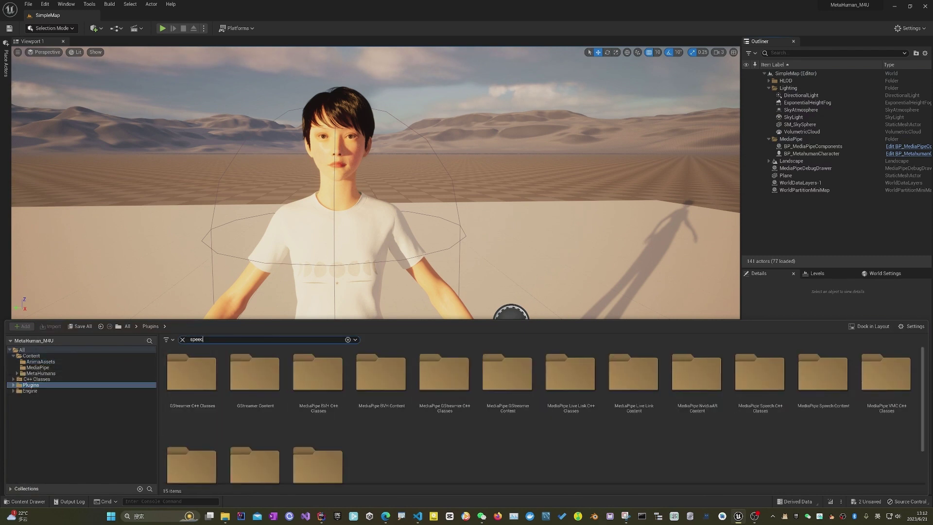
type("h")
mouse_move(486, 441)
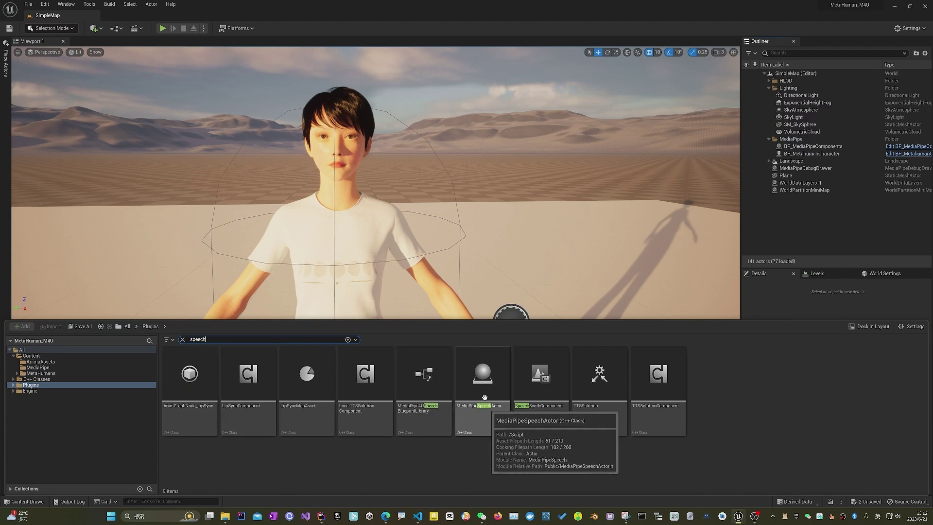
mouse_move(467, 384)
left_mouse_down()
mouse_move(454, 402)
mouse_move(485, 419)
left_mouse_up()
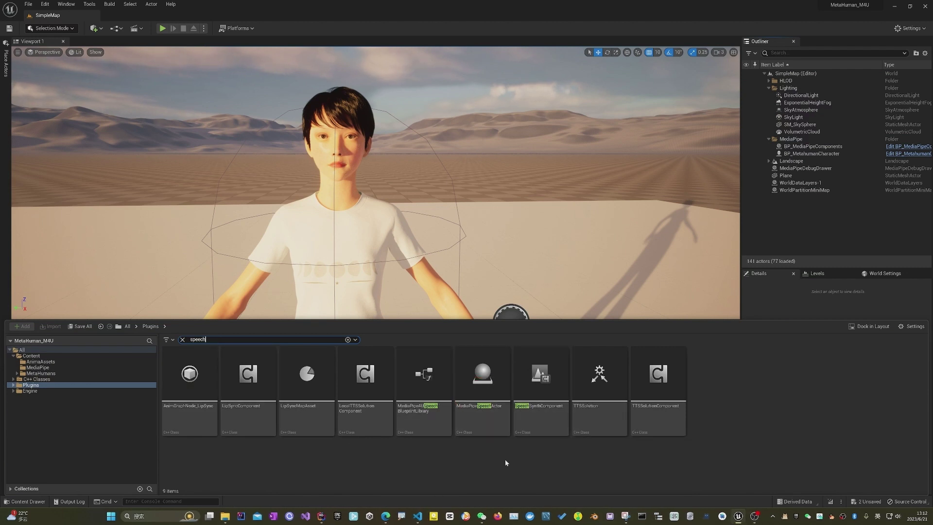
mouse_move(497, 414)
left_mouse_down()
mouse_move(485, 391)
mouse_move(460, 383)
left_mouse_up()
left_click_drag(482, 413, 480, 239)
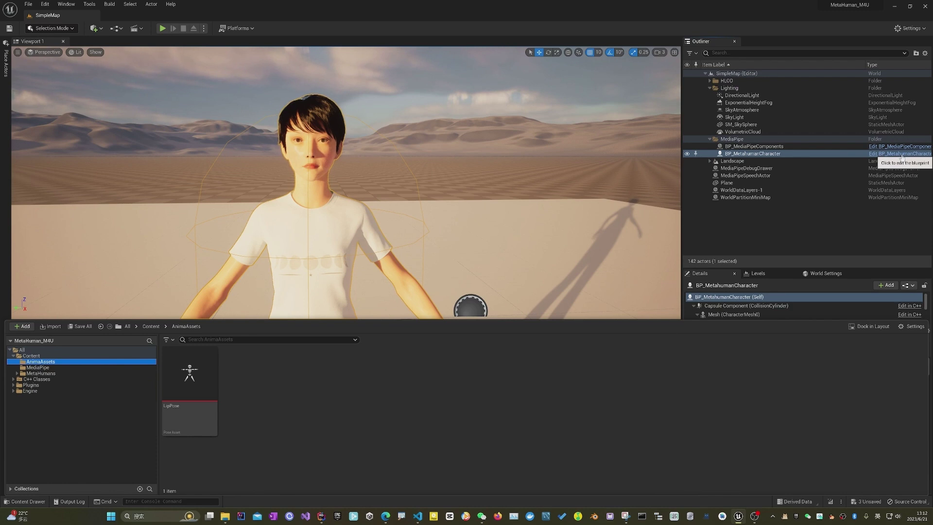
Open the BP_MetahumanCharacter blueprint and locate the Face component's animation class, Face_AnimBP, among the project assets
left_click(902, 155)
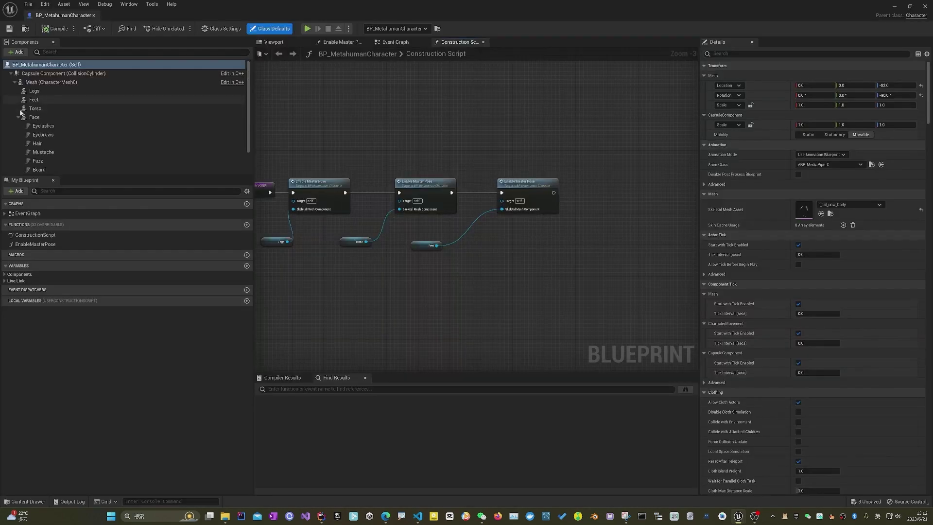
left_click(29, 117)
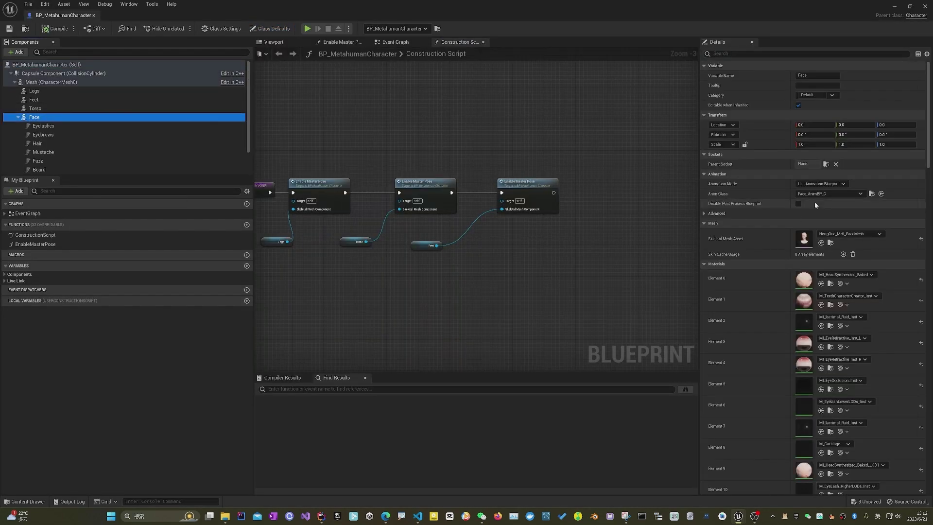
left_click(872, 194)
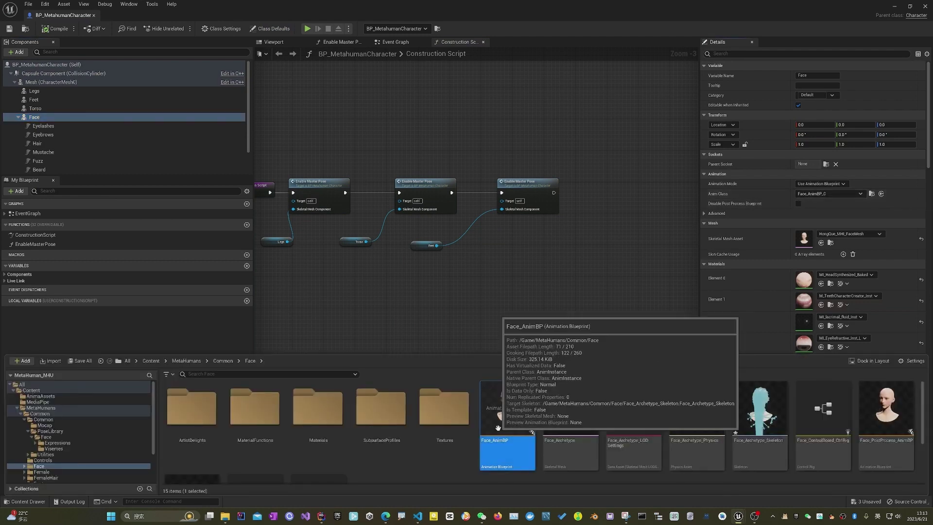
Copy Face_AnimBP into the AnimaAssets folder and rename the copy LipSync_Face_Anim
mouse_move(486, 429)
left_mouse_down()
mouse_move(501, 458)
mouse_move(489, 426)
left_mouse_up()
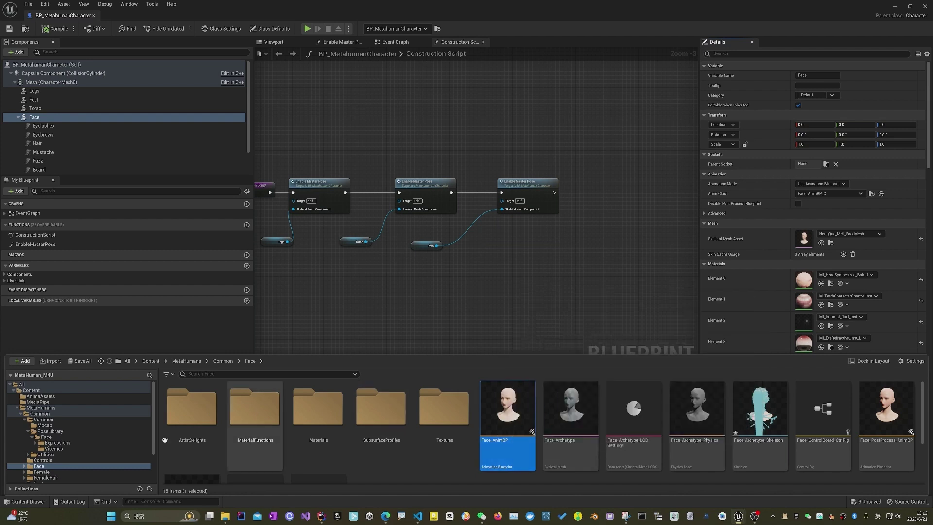
left_click(41, 397)
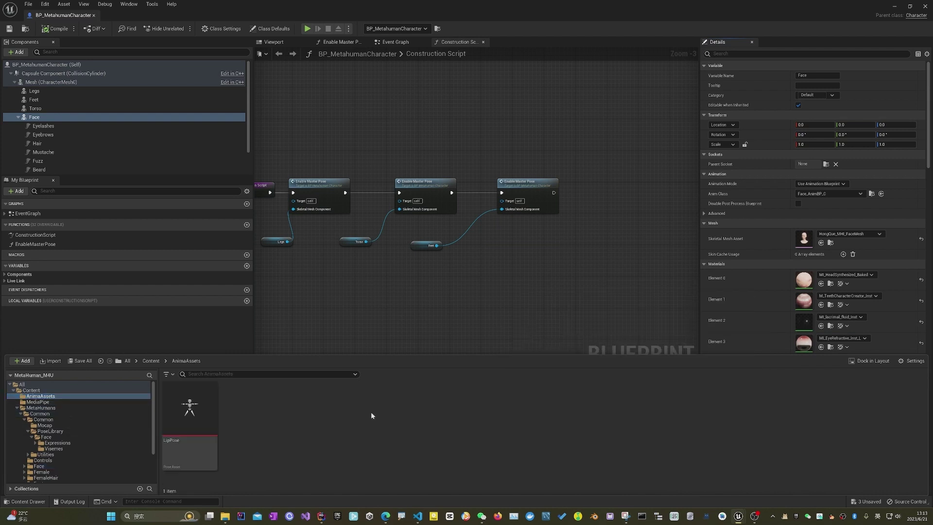
key("ctrl+v")
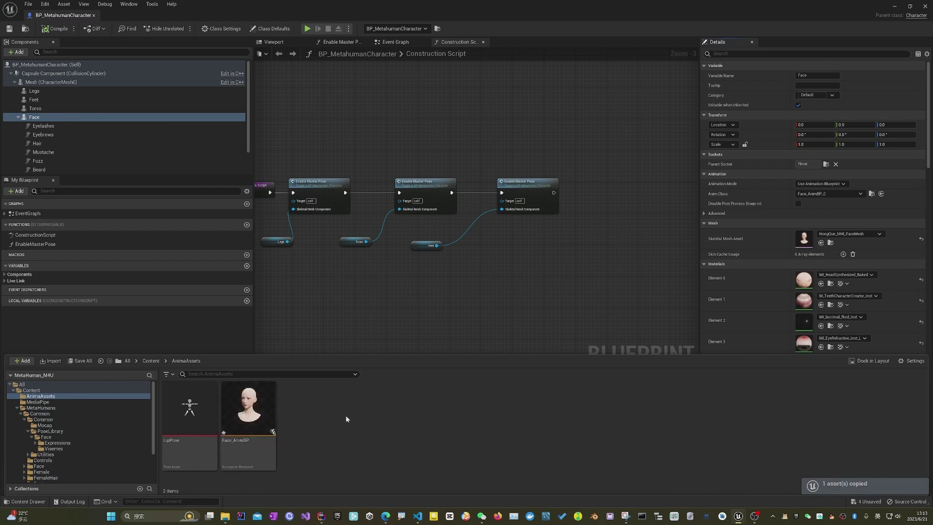
left_click(256, 455)
key("F2")
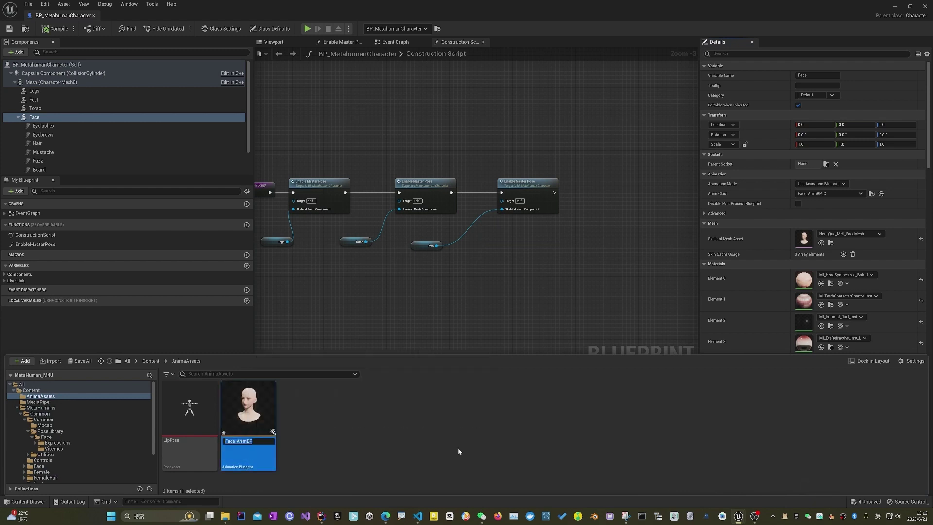
type("LipSync_")
key("Return")
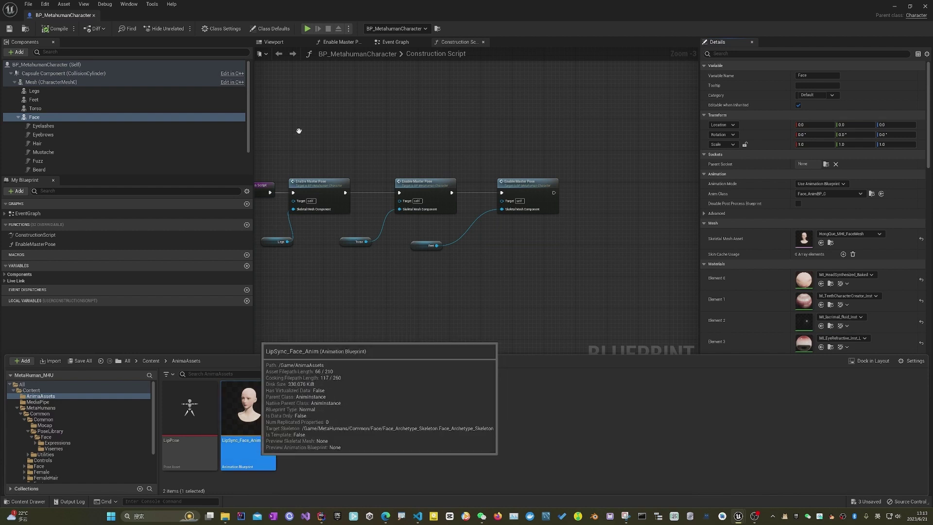
Open the LipSync_Face_Anim animation blueprint and bring its Set ARKit Head Rotation nodes into view
key("Return")
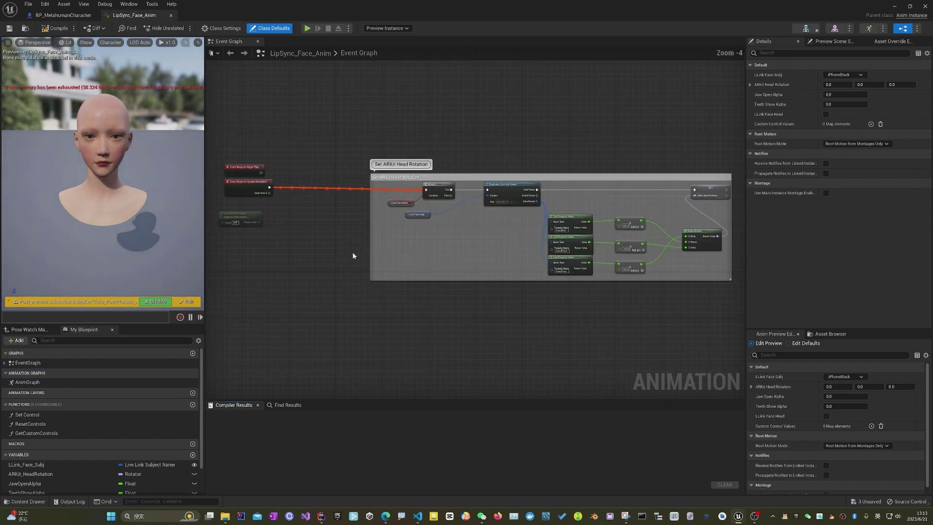
right_click_drag(353, 255, 335, 295)
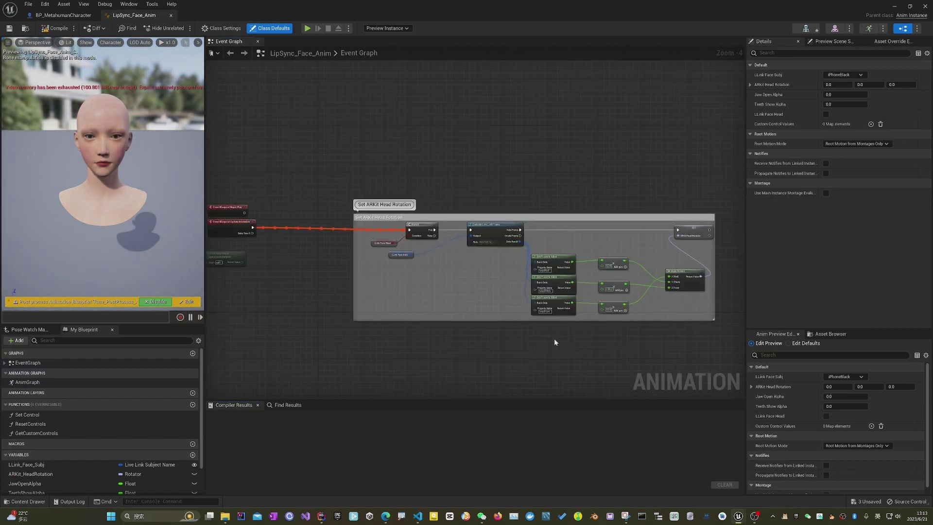
Open the animation blueprint's AnimGraph and move the Output Pose node further from Component To Local to make room for new nodes
right_click_drag(554, 341, 517, 323)
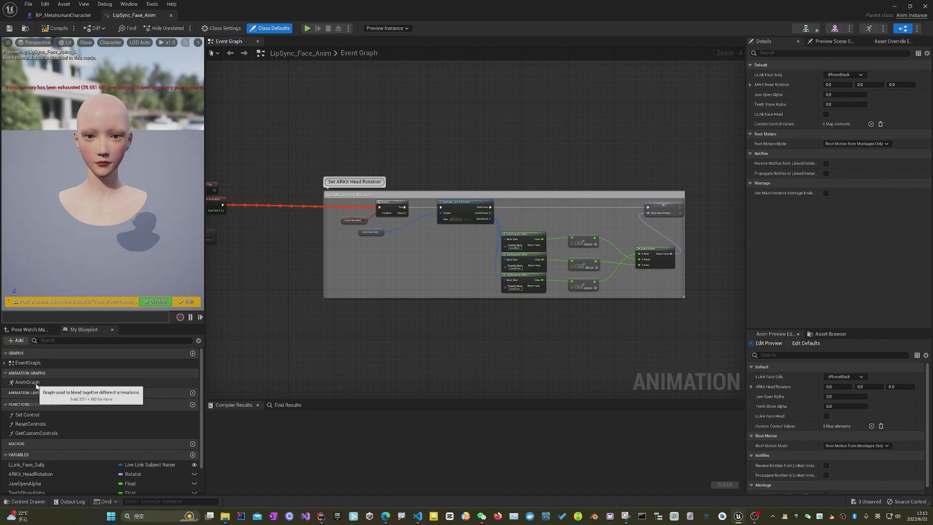
double_click(36, 384)
scroll(460, 264, "up", 3)
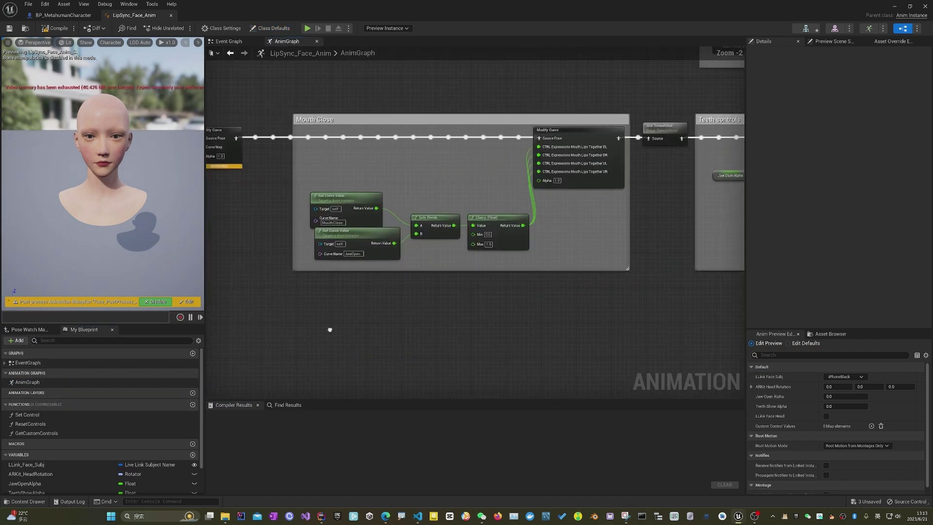
right_click_drag(330, 330, 407, 279)
scroll(360, 230, "down", 2)
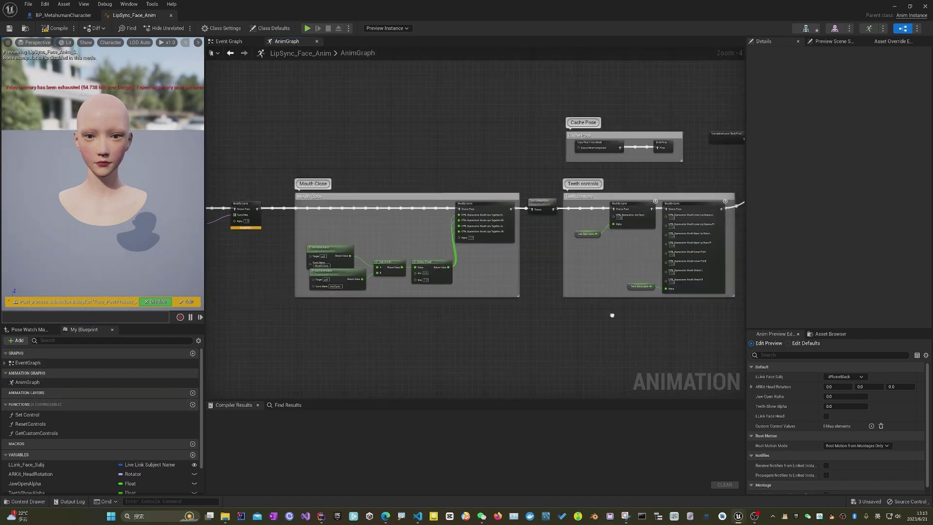
right_click_drag(612, 315, 388, 351)
scroll(392, 341, "up", 3)
right_click_drag(561, 271, 359, 295)
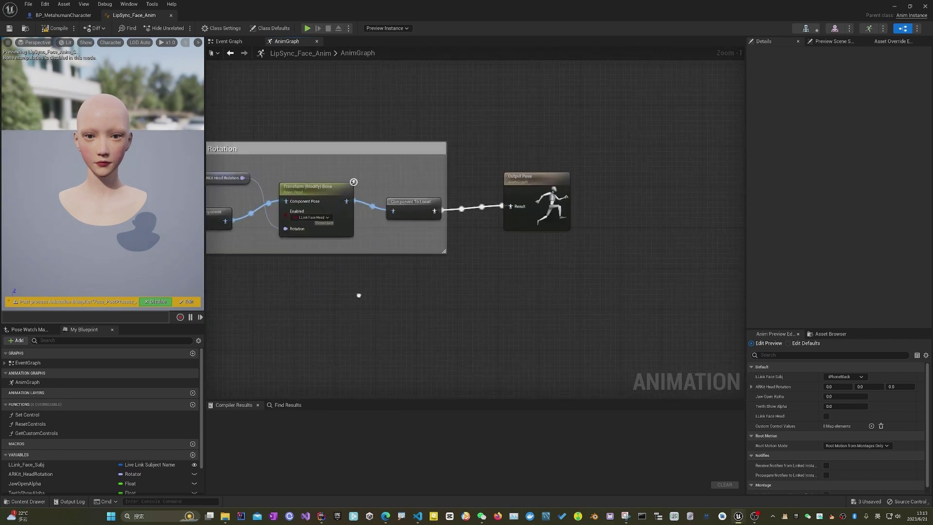
left_click_drag(531, 185, 679, 189)
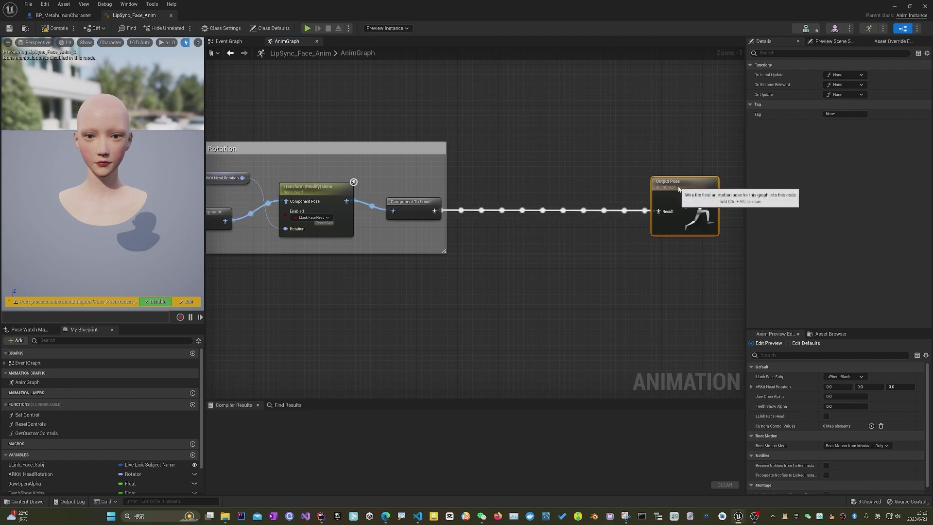
right_click_drag(408, 298, 526, 300)
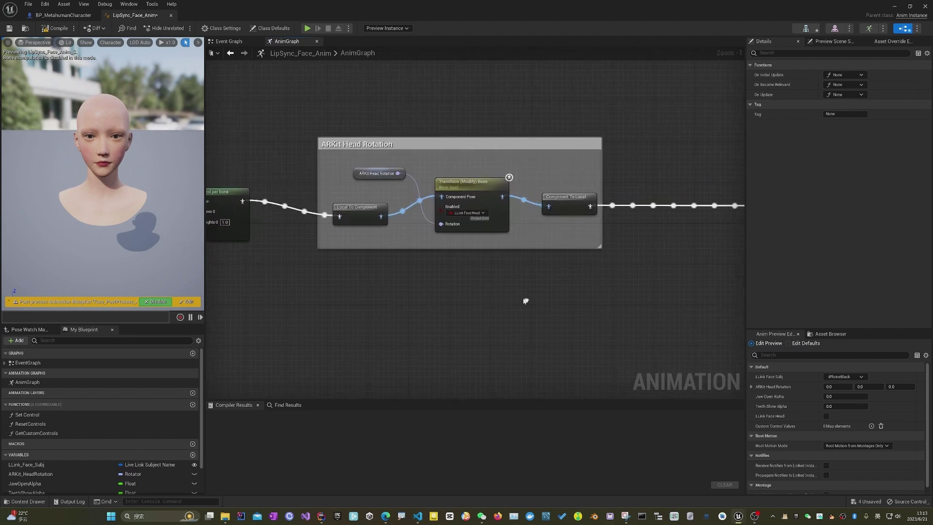
right_click_drag(339, 289, 363, 277)
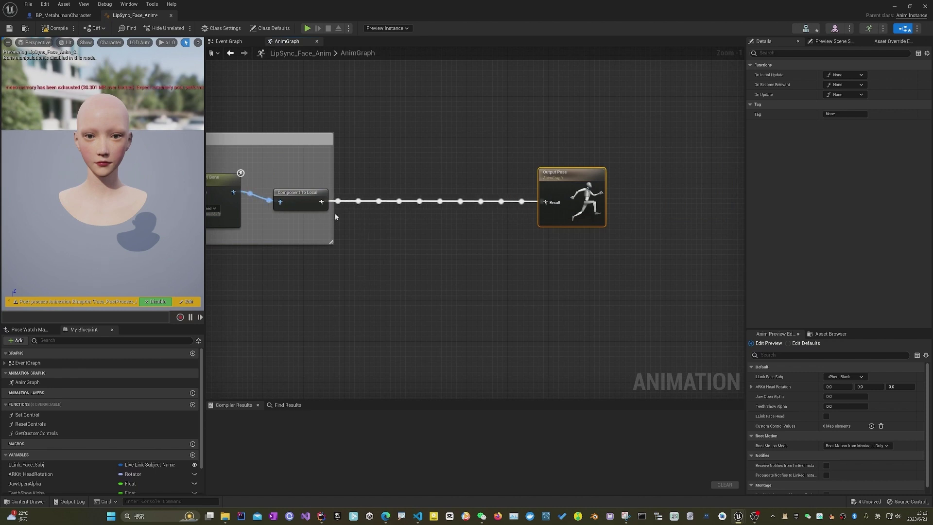
left_click_drag(322, 201, 385, 279)
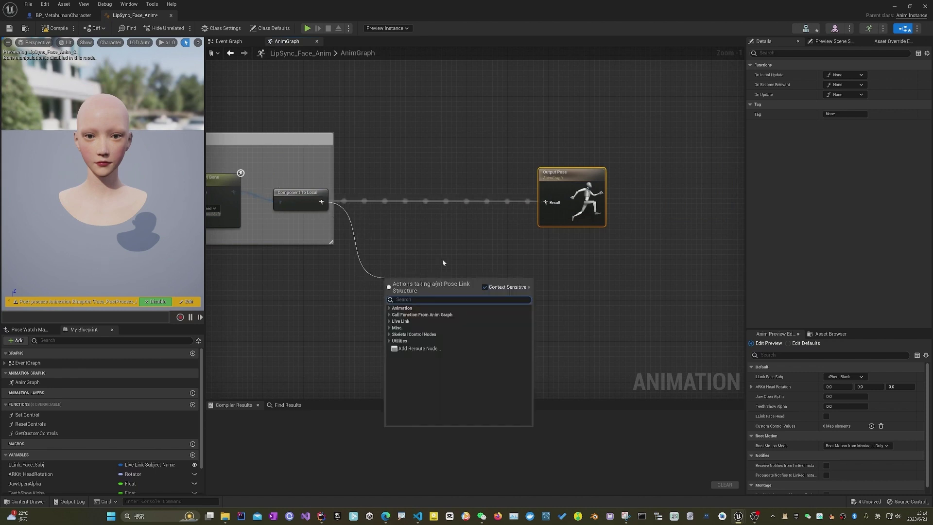
type("lips")
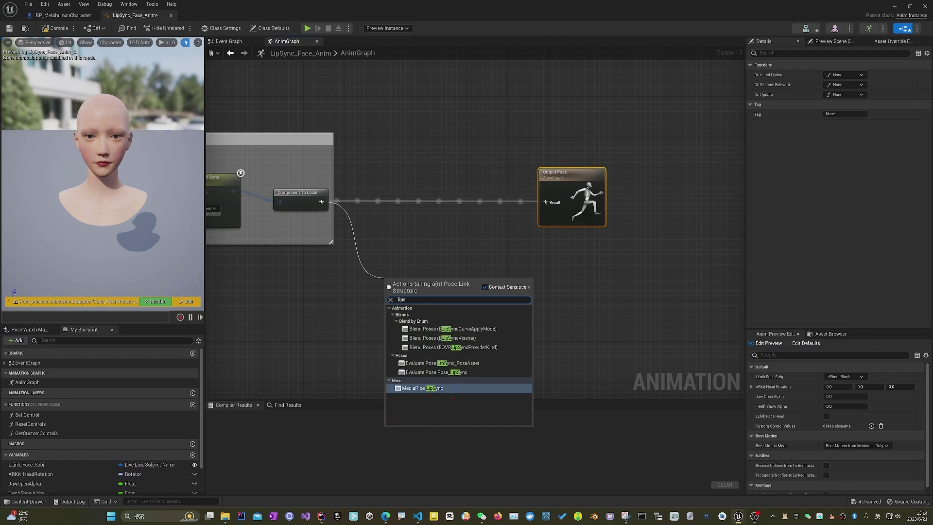
left_click_drag(391, 388, 439, 374)
key("Escape")
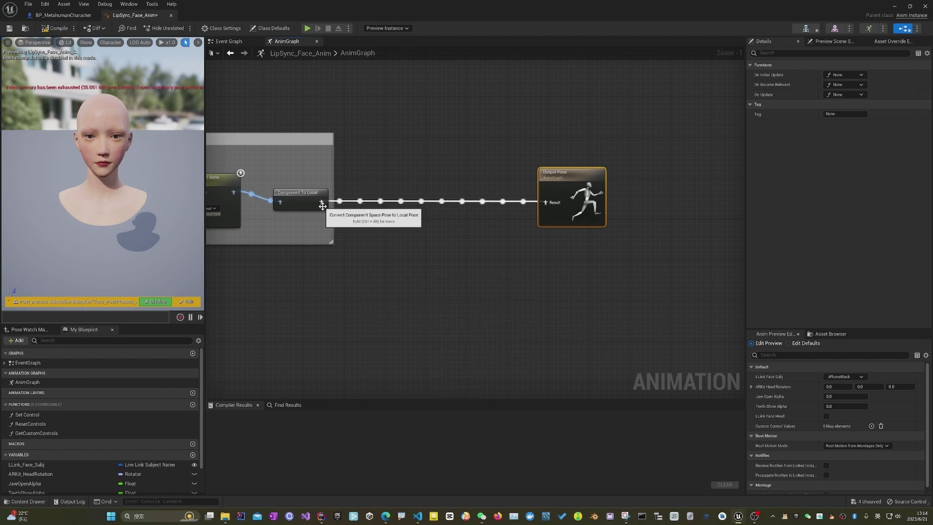
Add a MediaPipe LipSync node after Component To Local, detach it from Output Pose, and arrange both nodes with a gap between them
left_click_drag(385, 255, 361, 253)
type("mediapip")
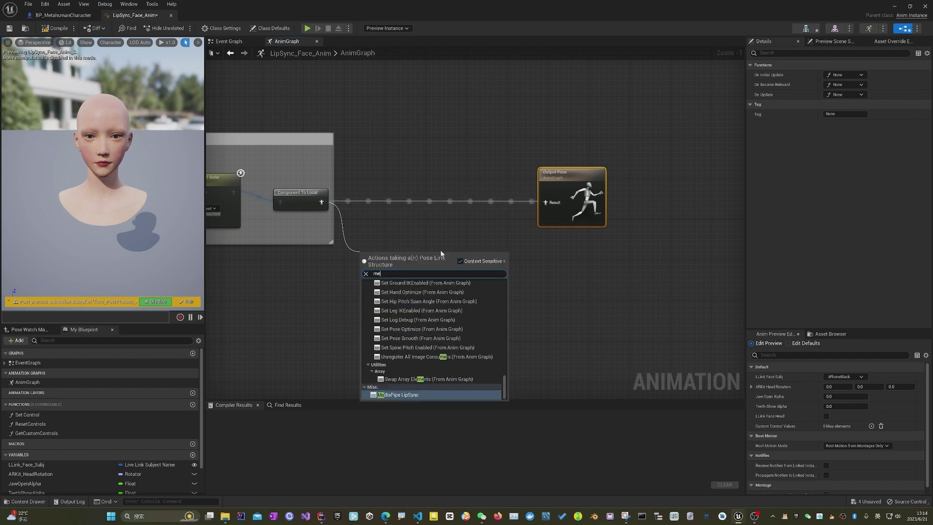
left_click(404, 395)
left_click_drag(394, 254, 373, 228)
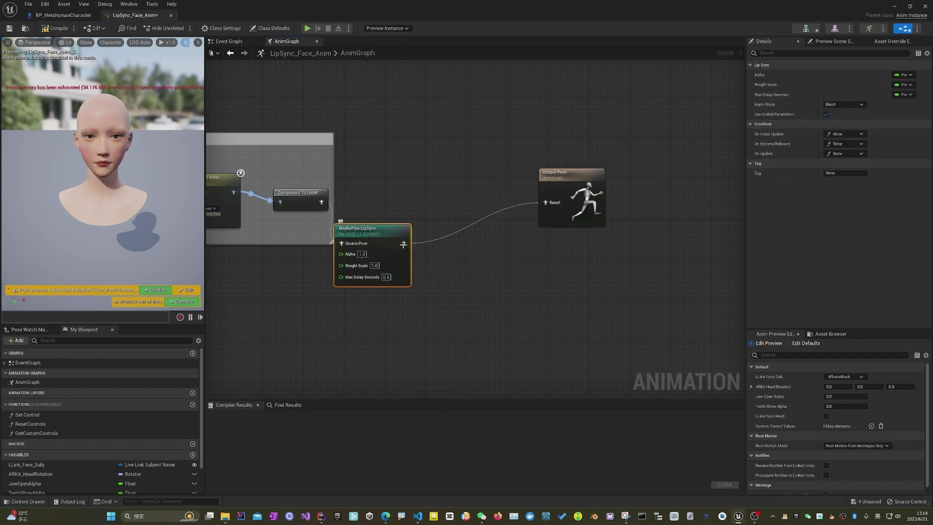
left_click(404, 243, "alt")
left_click_drag(558, 178, 639, 173)
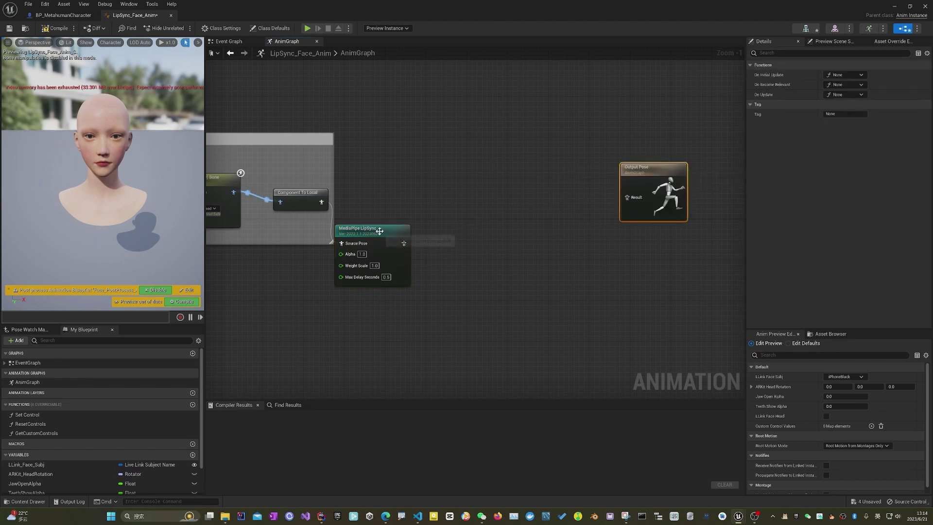
left_click_drag(377, 235, 402, 194)
right_click_drag(401, 195, 361, 211)
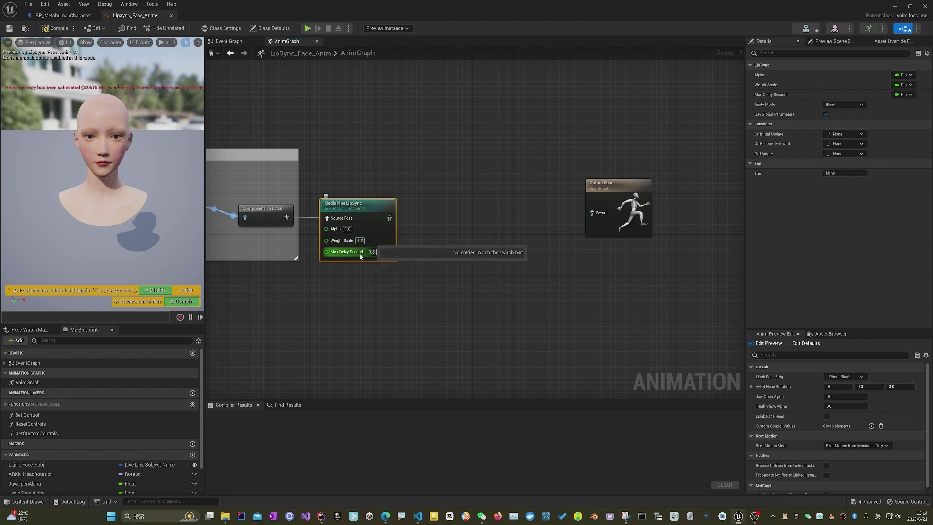
key("Escape")
left_click_drag(389, 217, 434, 218)
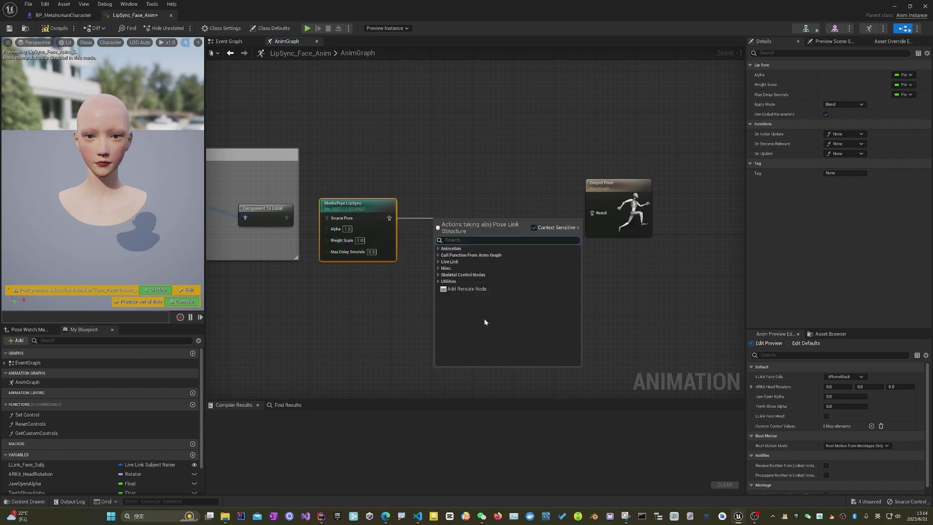
type("lip")
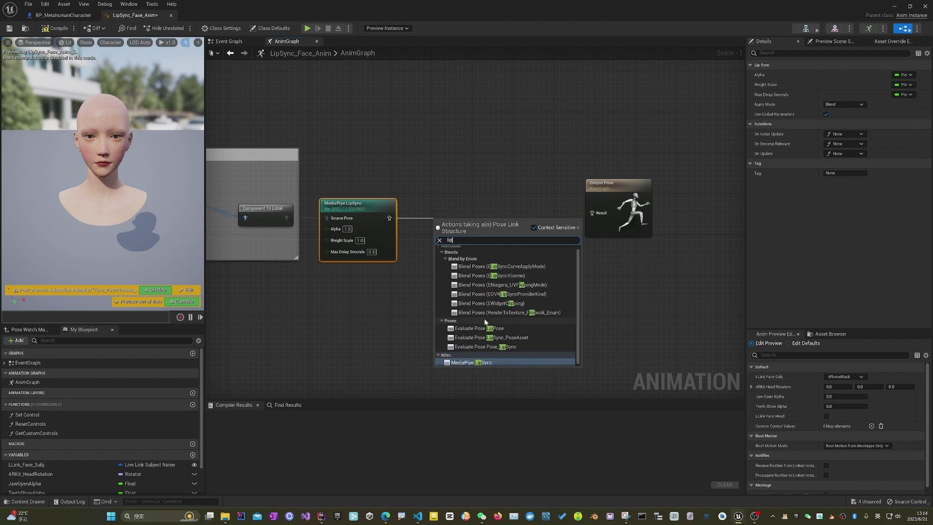
type("p")
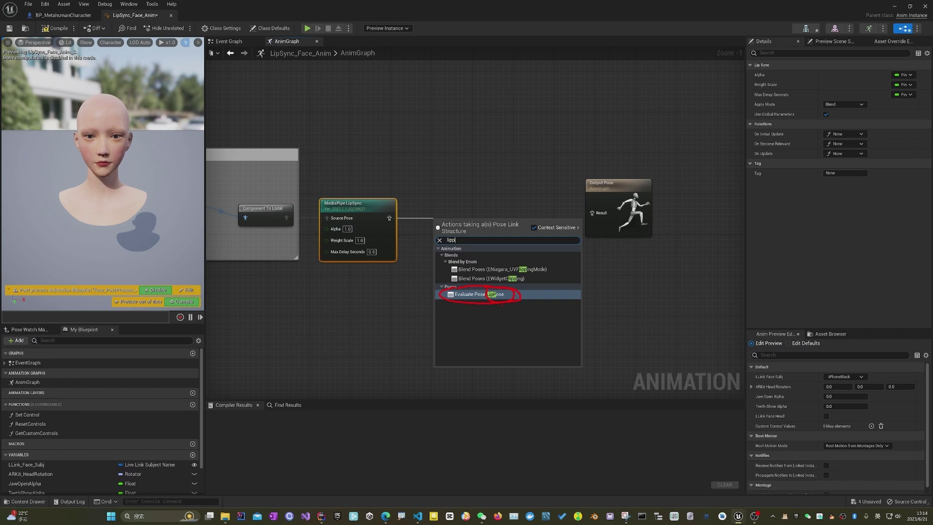
left_click(431, 249)
Insert an Evaluate Pose LipPose node between MediaPipe LipSync and Output Pose, and compile and save the animation blueprint
left_click_drag(389, 218, 469, 263)
type("lippose")
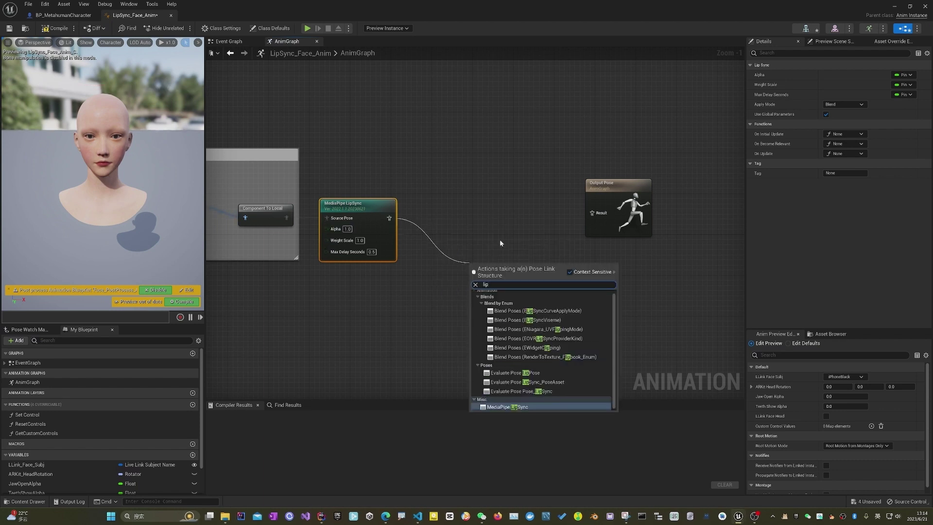
left_click(515, 307)
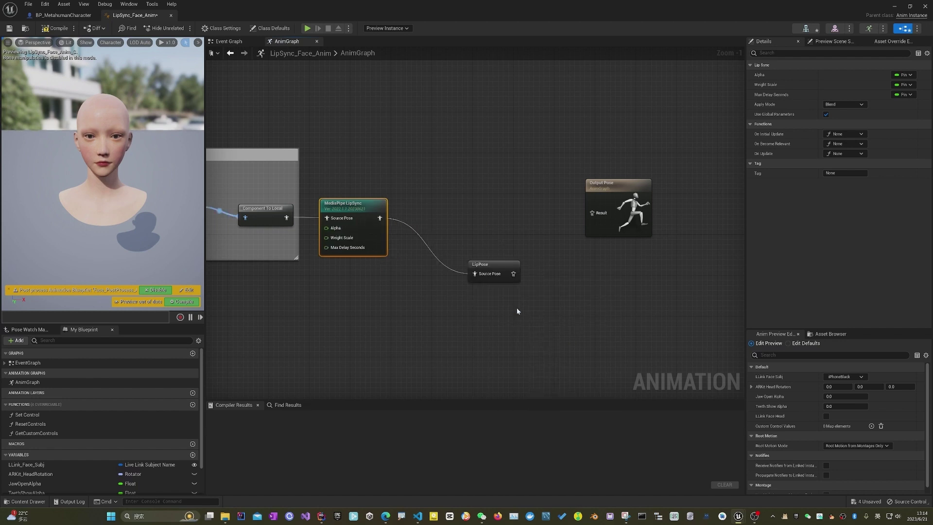
left_click_drag(494, 263, 592, 213)
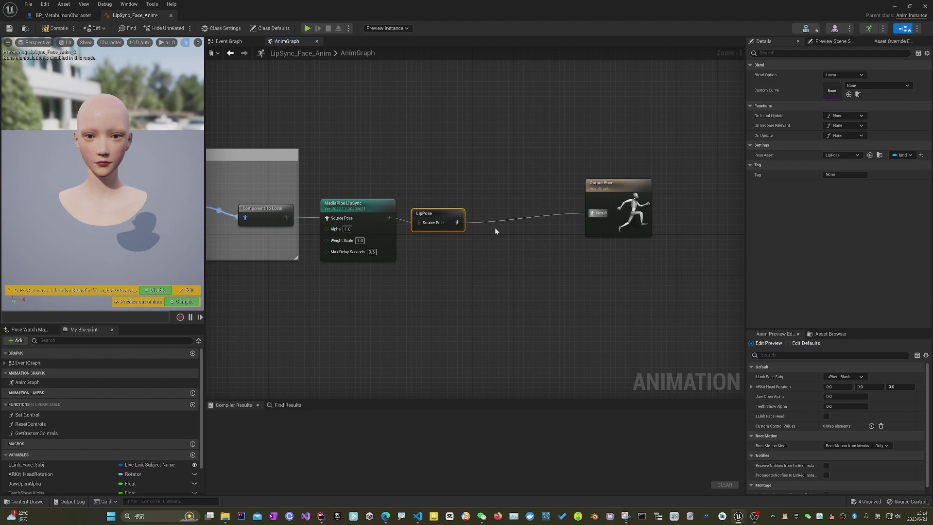
left_click_drag(441, 220, 457, 214)
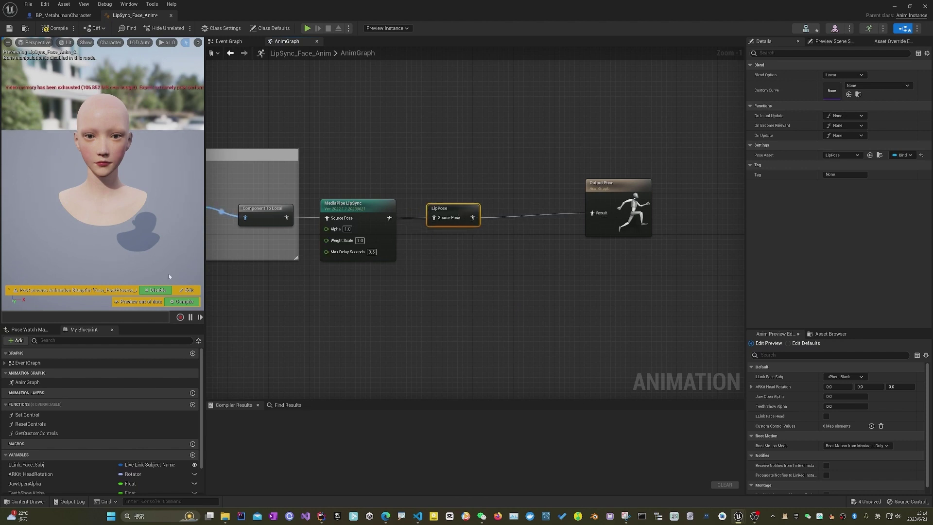
key("F7")
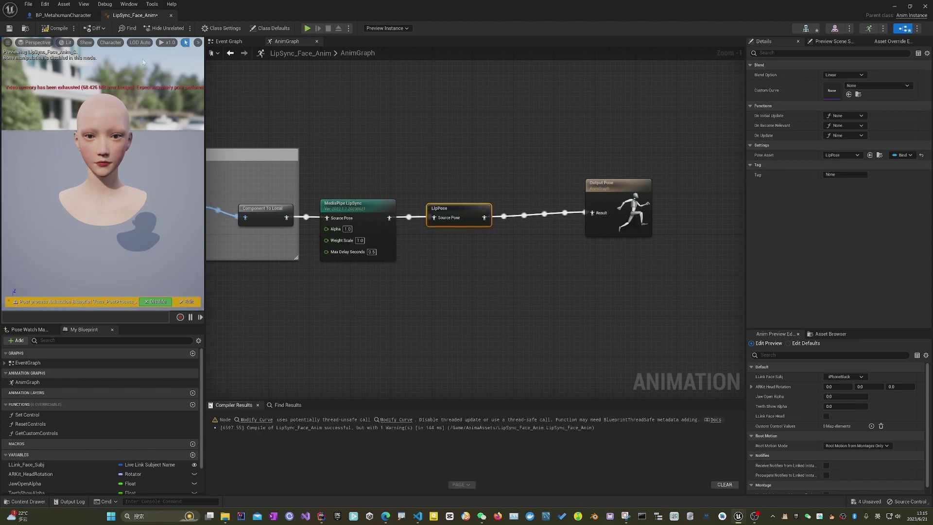
left_click(56, 31)
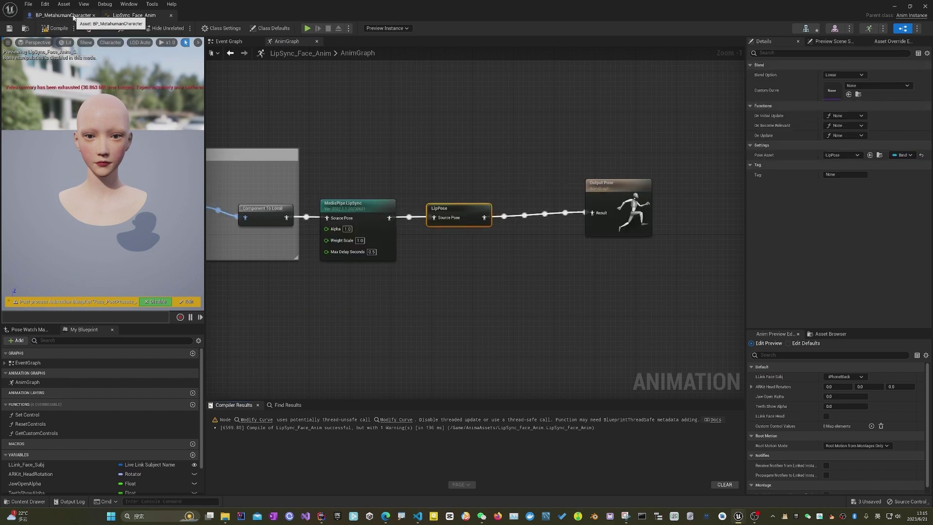
Set the Face component's Anim Class in BP_MetahumanCharacter to LipSync_Face_Anim, compile, and close the open blueprint editors
left_click(74, 18)
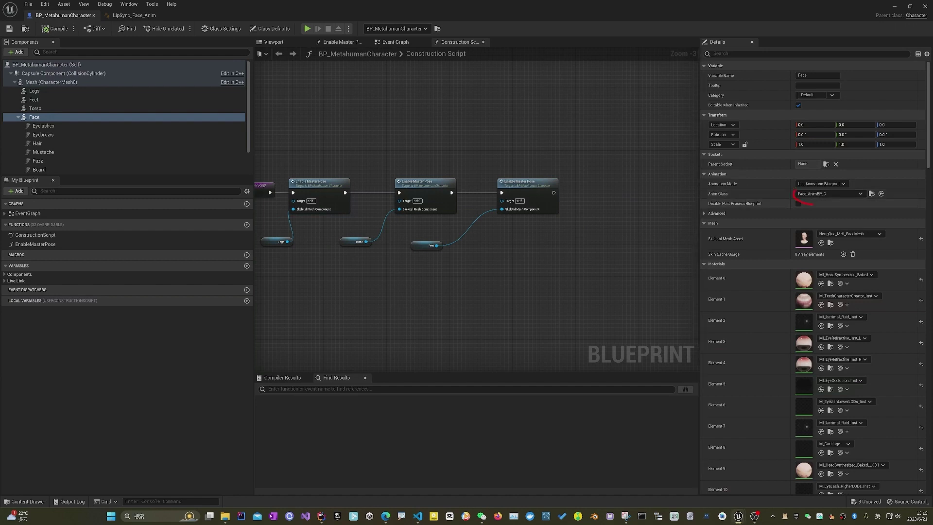
left_click(861, 194)
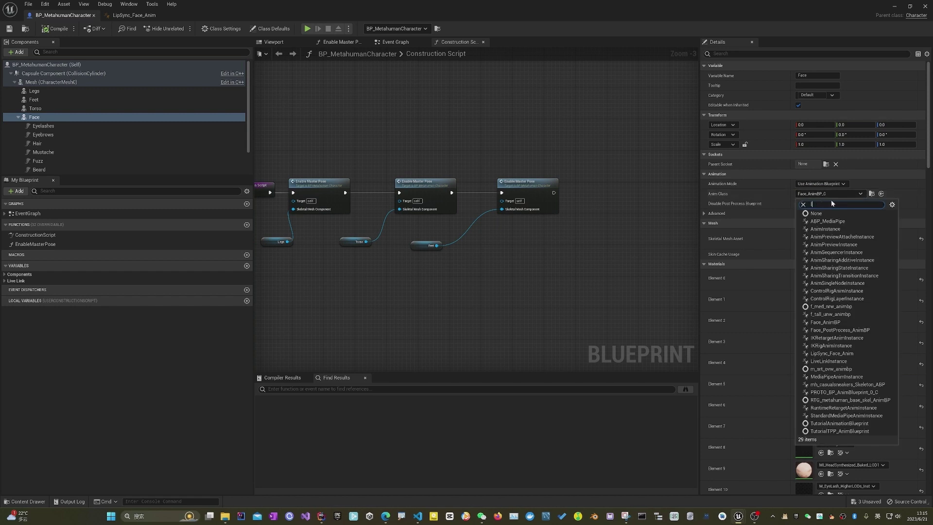
type("lip")
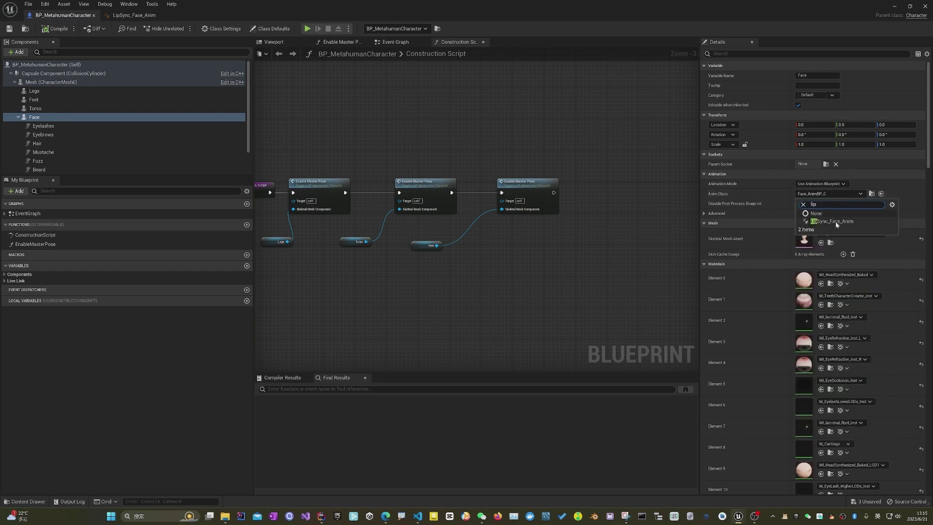
left_click(836, 222)
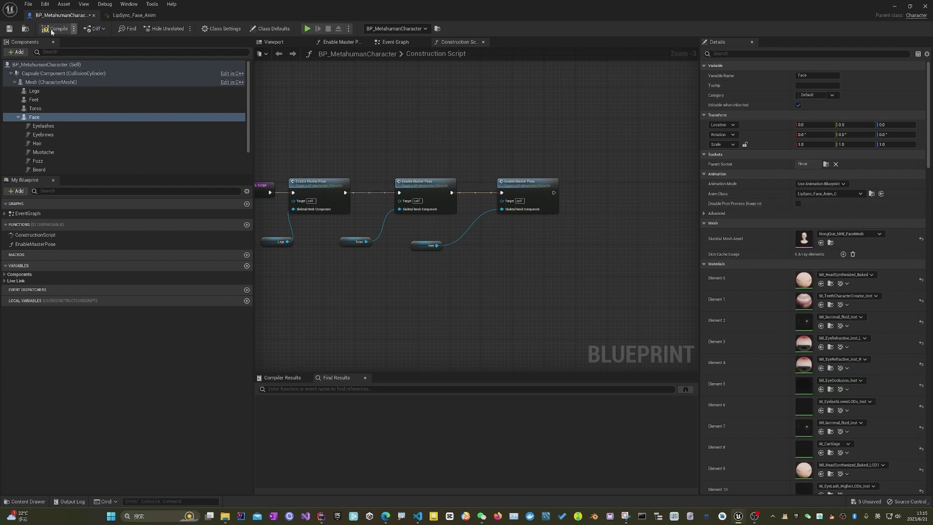
left_click(78, 30)
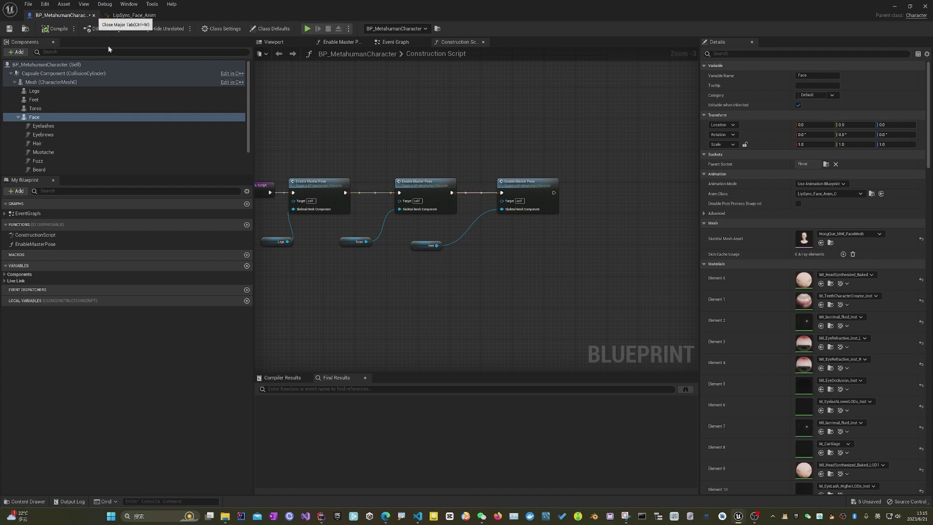
left_click(94, 16)
left_click(93, 16)
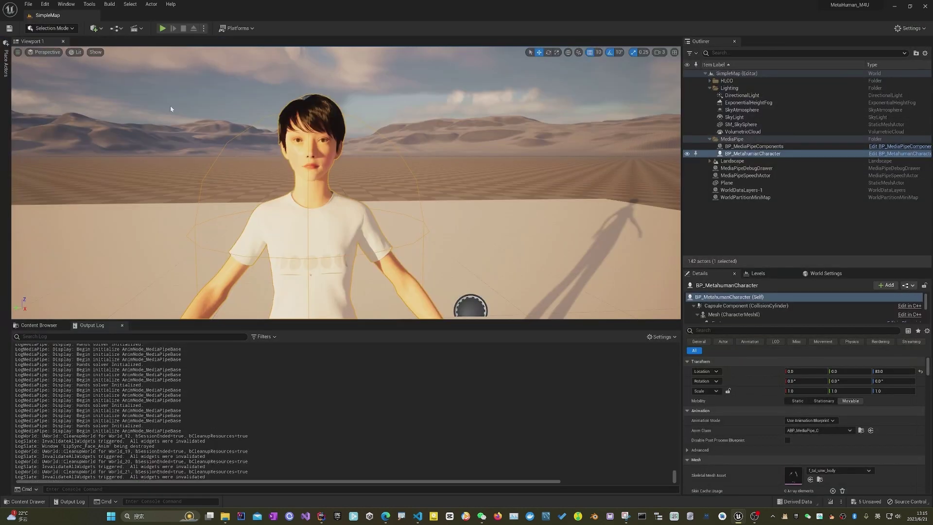
Frame the character in the level, start playing in the editor, and open the MediaPipe4U Speech runtime tool
mouse_move(346, 183)
right_mouse_down()
mouse_move(346, 172)
mouse_move(346, 185)
right_mouse_up()
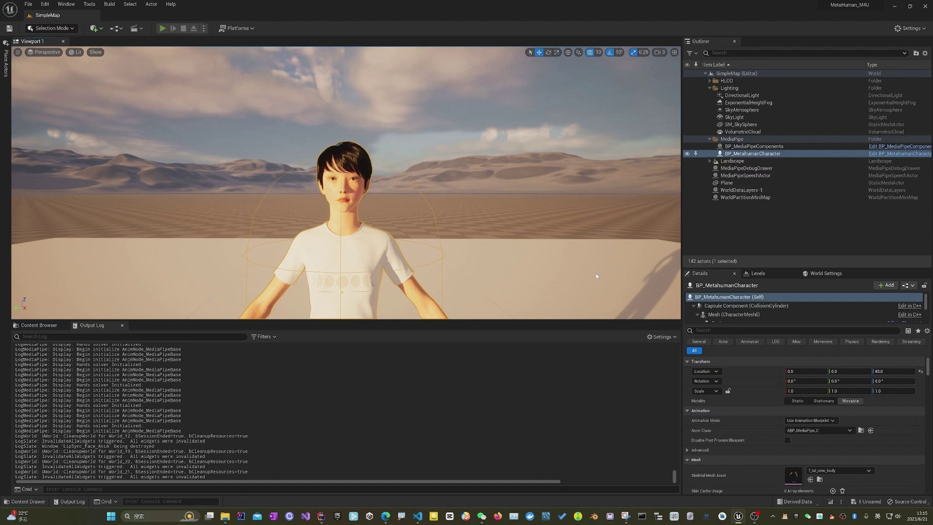
key("alt+p")
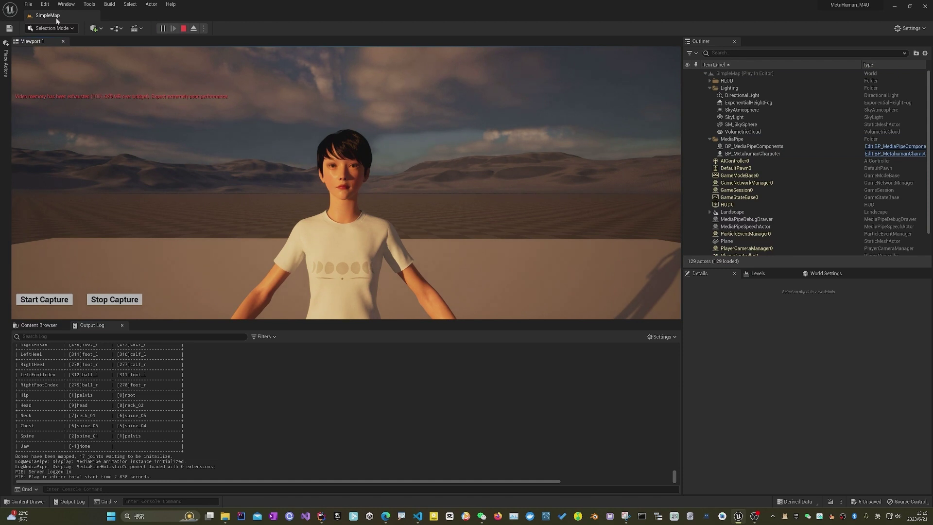
left_click(66, 5)
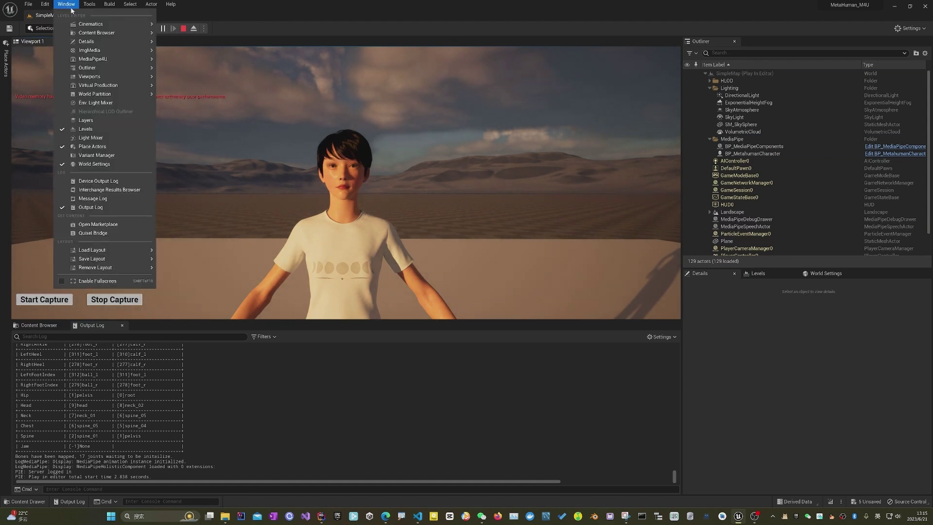
mouse_move(97, 59)
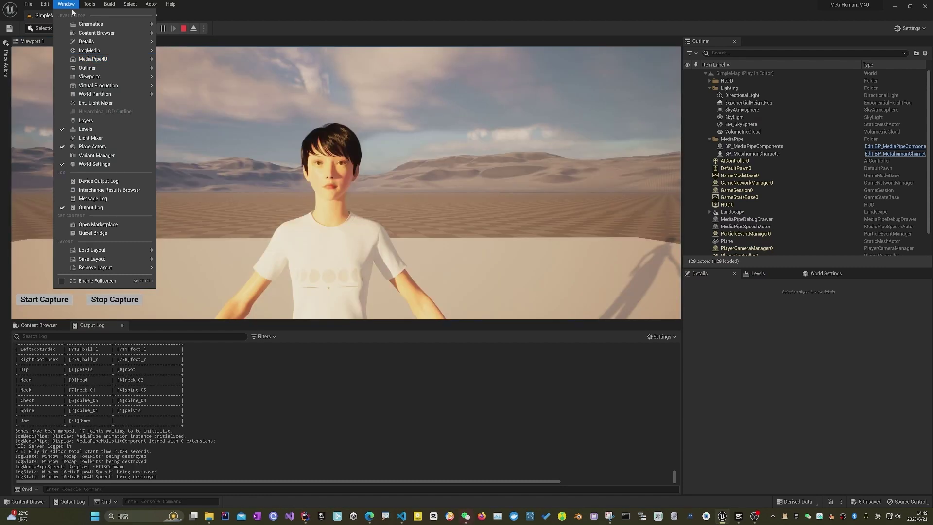
mouse_move(92, 59)
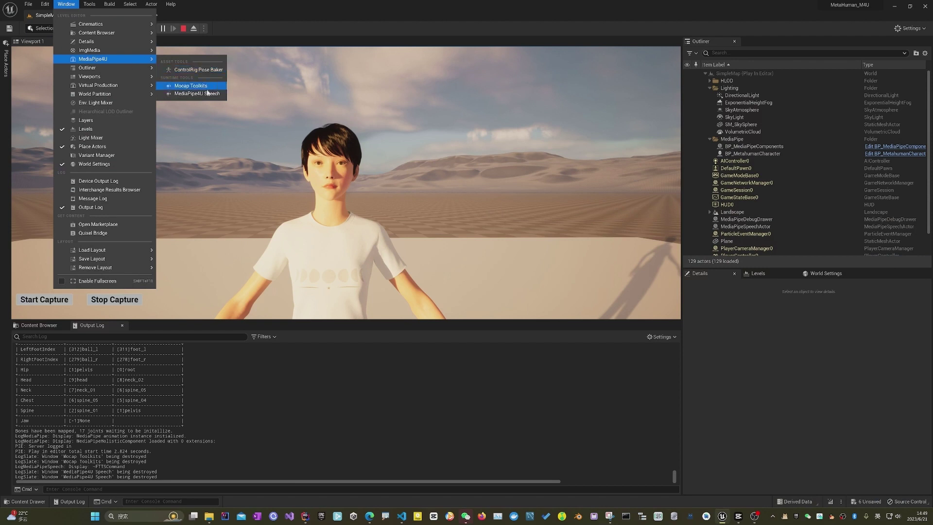
left_click(190, 90)
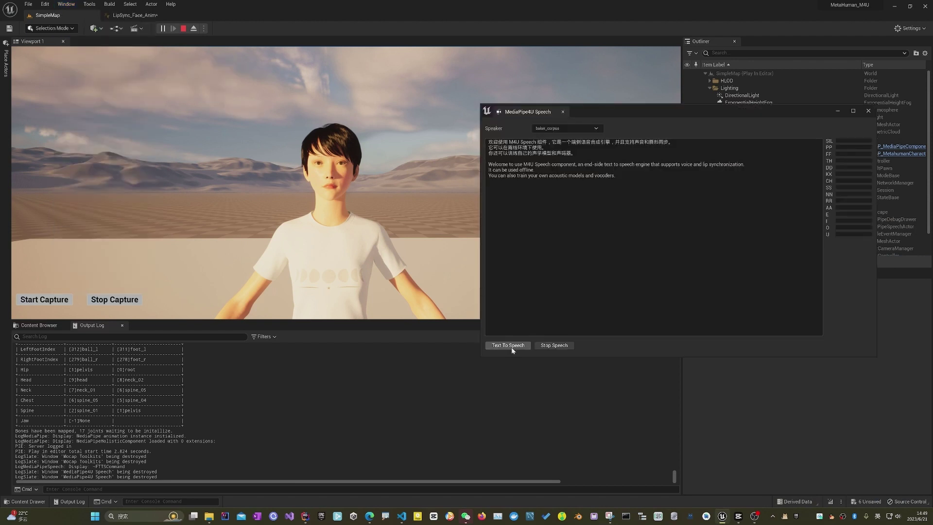
Play the sample text as speech to test the character's lip sync, stop the speech, and end the play session
left_click(509, 345)
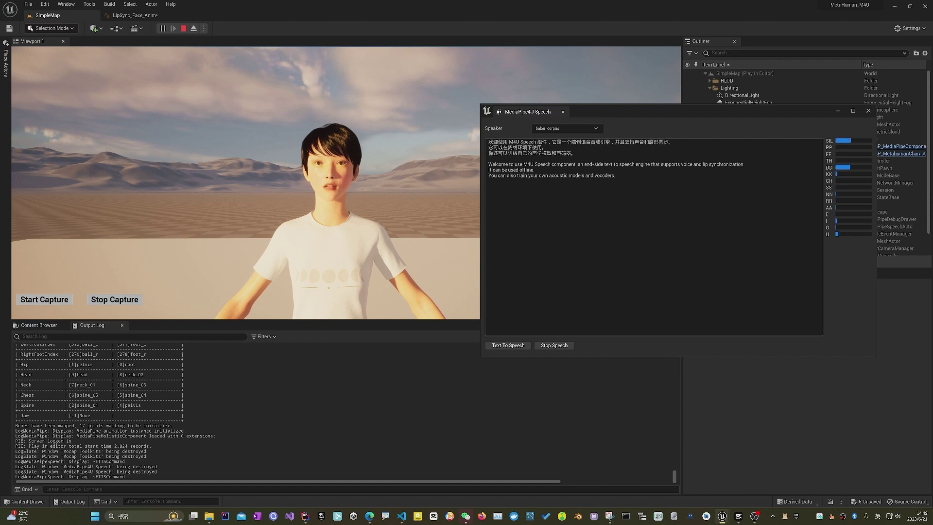
left_click(567, 345)
left_click(183, 29)
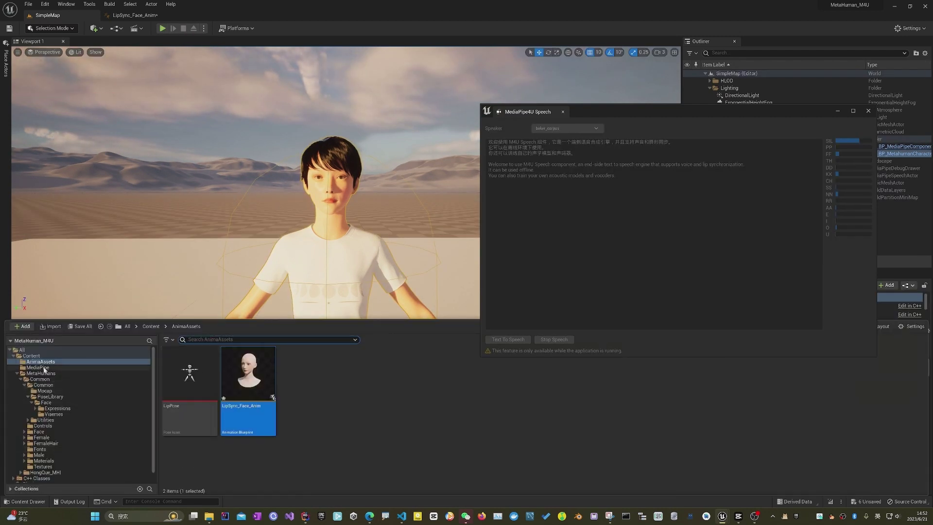
Reopen the LipSync_Face_Anim animation blueprint from the AnimaAssets folder and close the MediaPipe4U Speech tool
left_click(37, 367)
left_click(40, 361)
double_click(247, 388)
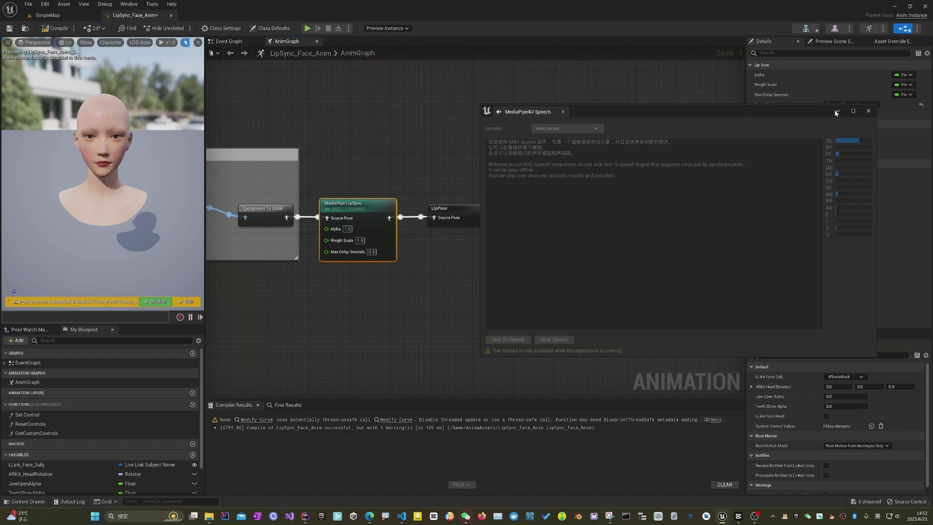
left_click(868, 111)
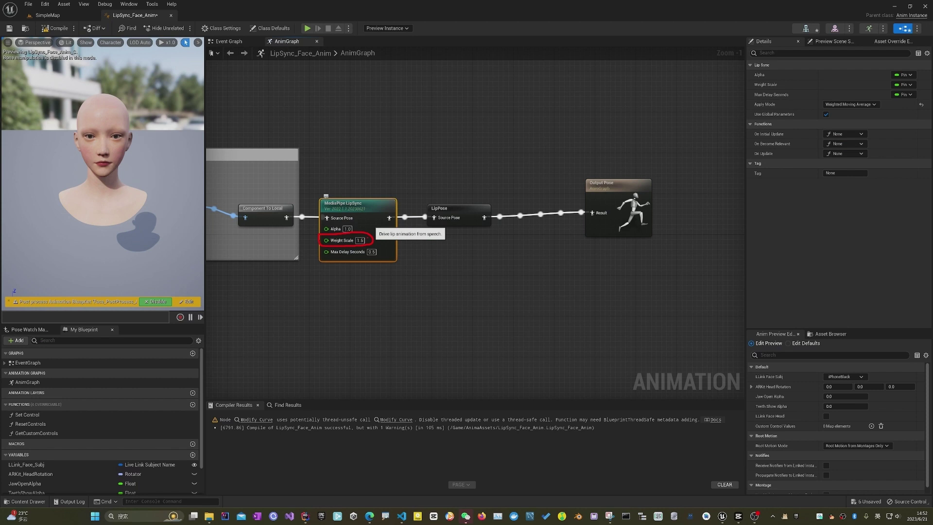
Set the Weight Scale of the MediaPipe LipSync node to 2.0
double_click(357, 240)
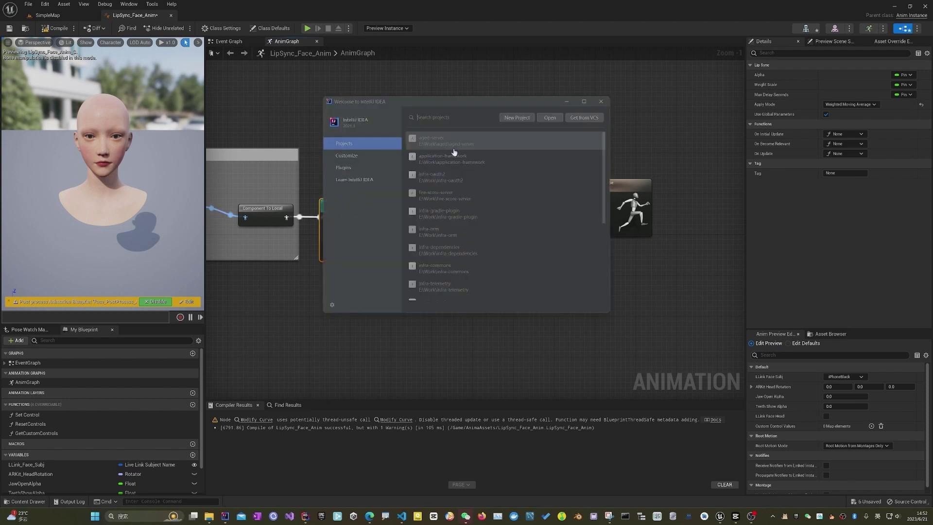
left_click(579, 121)
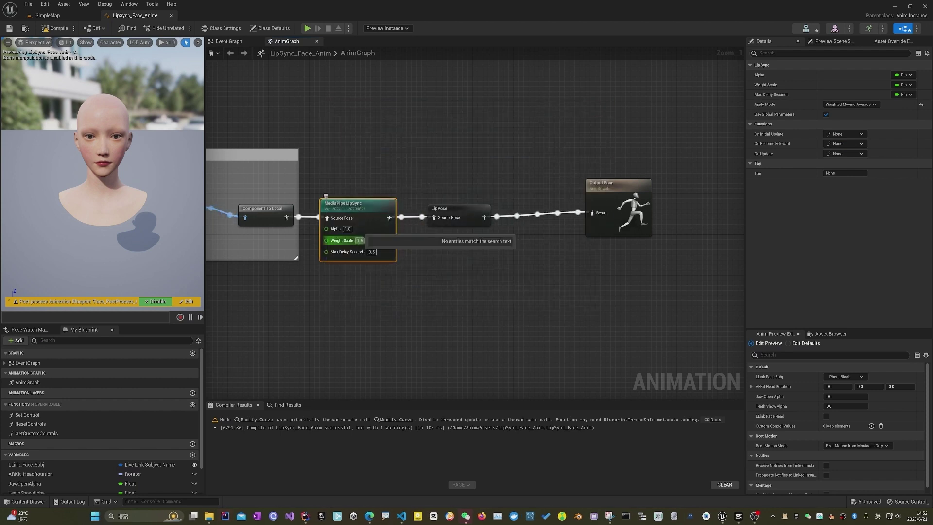
type("2")
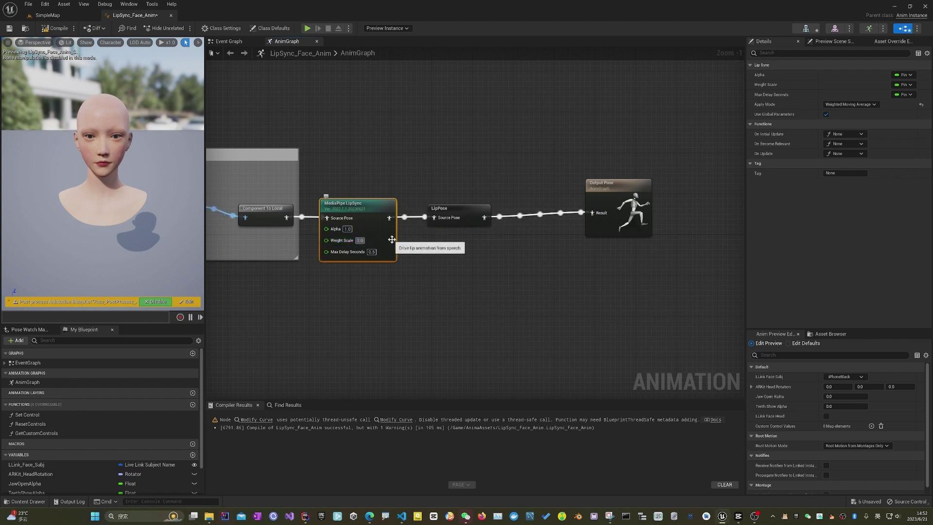
key("Return")
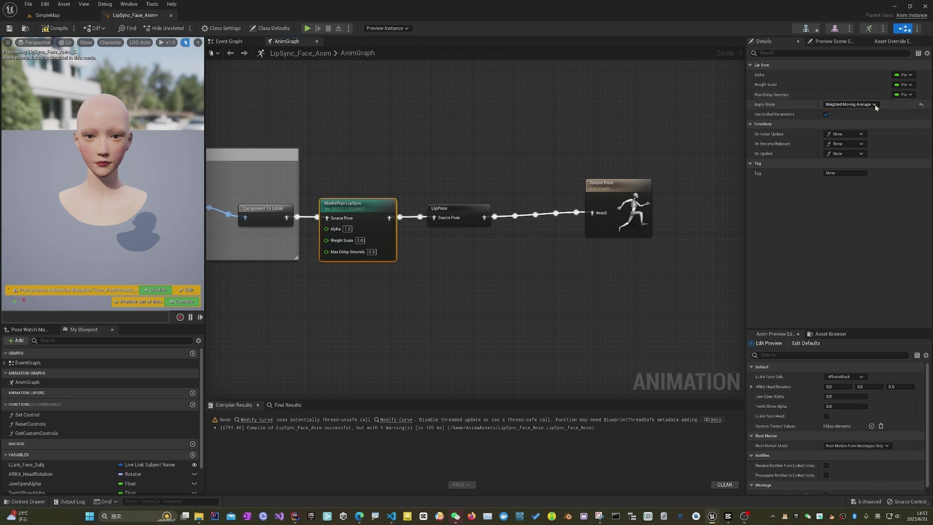
Look over the Apply Mode options of the MediaPipe LipSync node and compile the animation blueprint
left_click(850, 104)
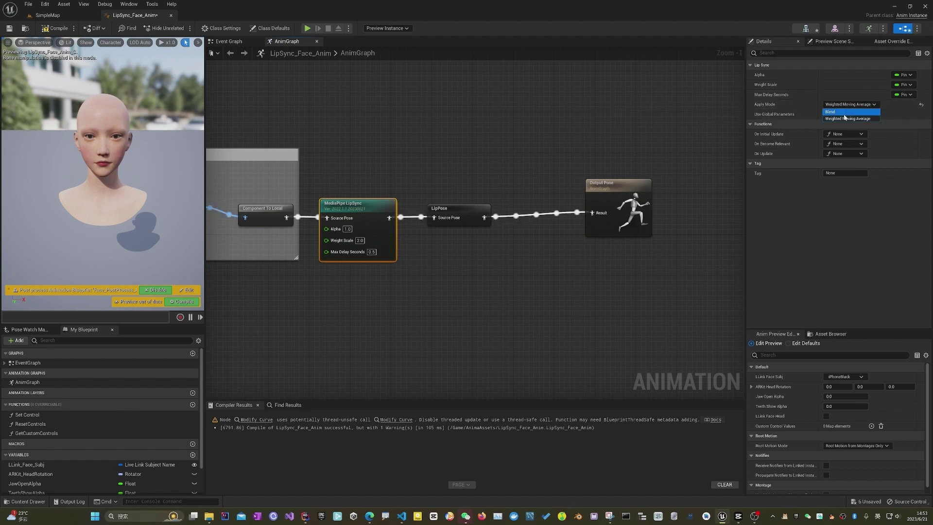
left_click(688, 111)
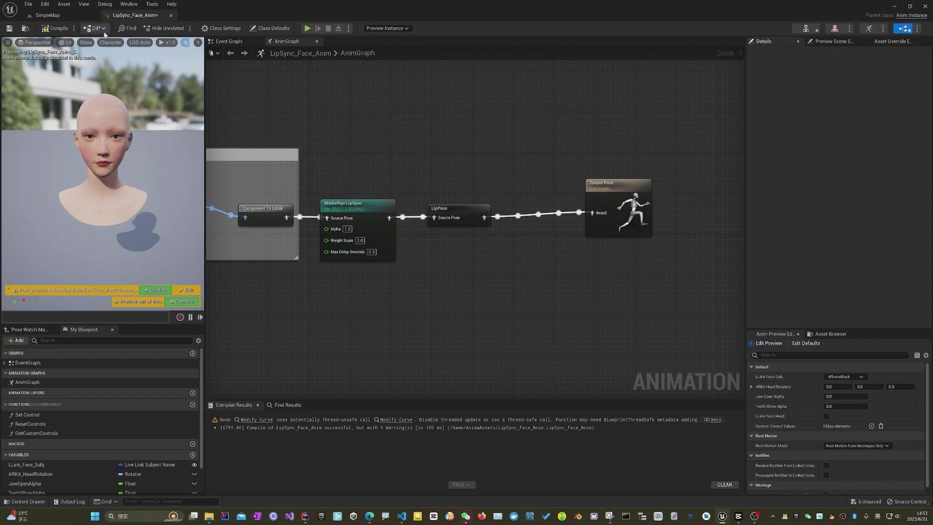
left_click(54, 28)
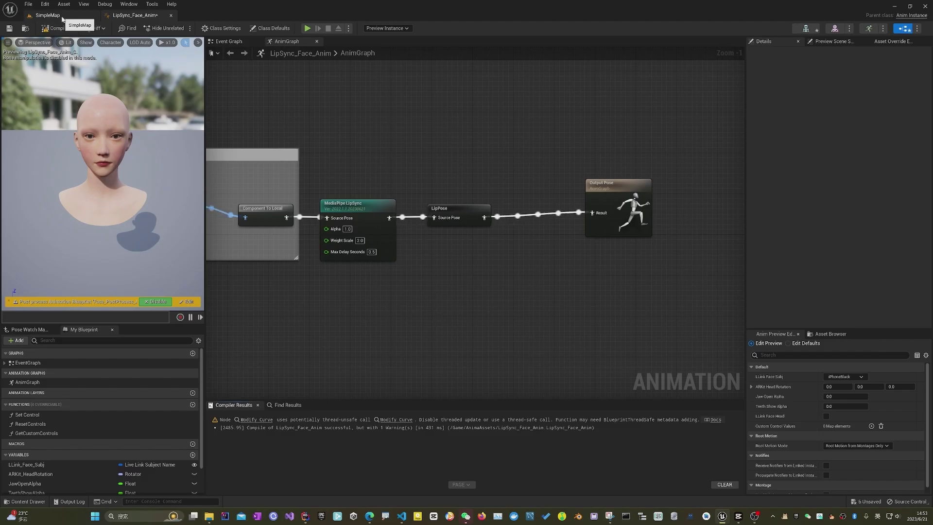